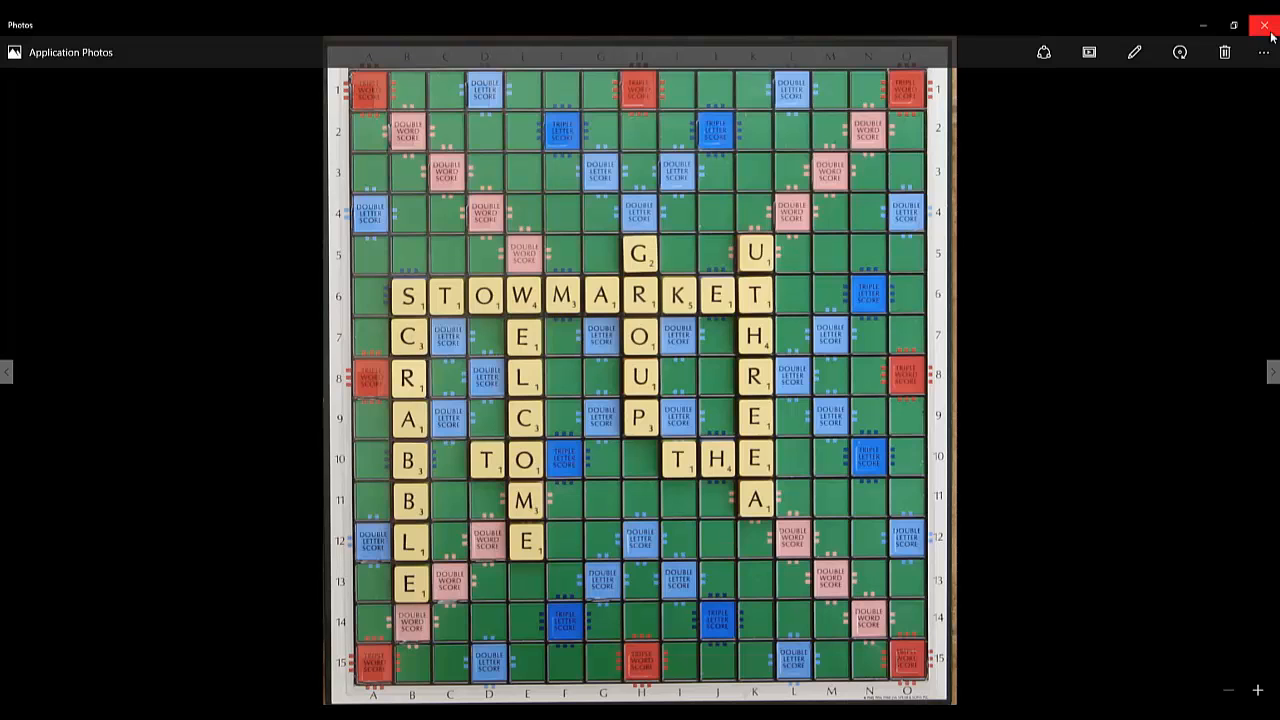
# - View scrabble-2b.jpg from the desktop to examine the finished Scrabble board, and close the viewer
pyautogui.click(1266, 27)
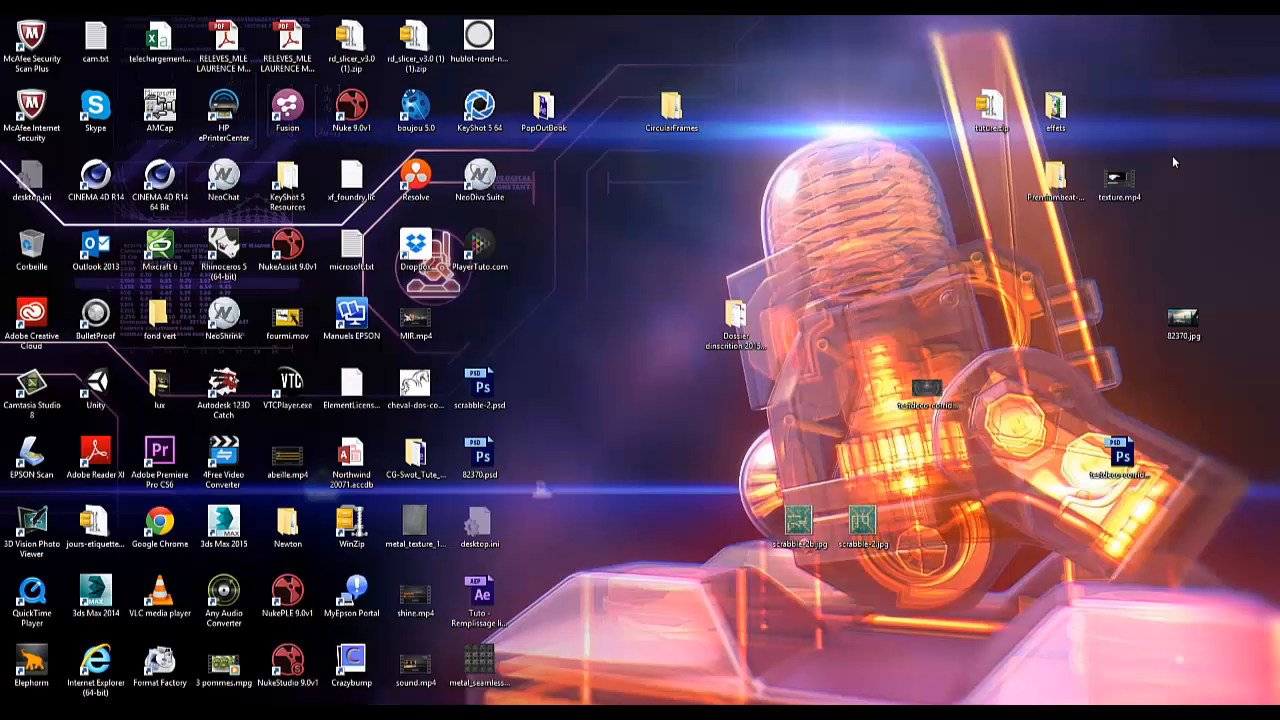
pyautogui.doubleClick(797, 519)
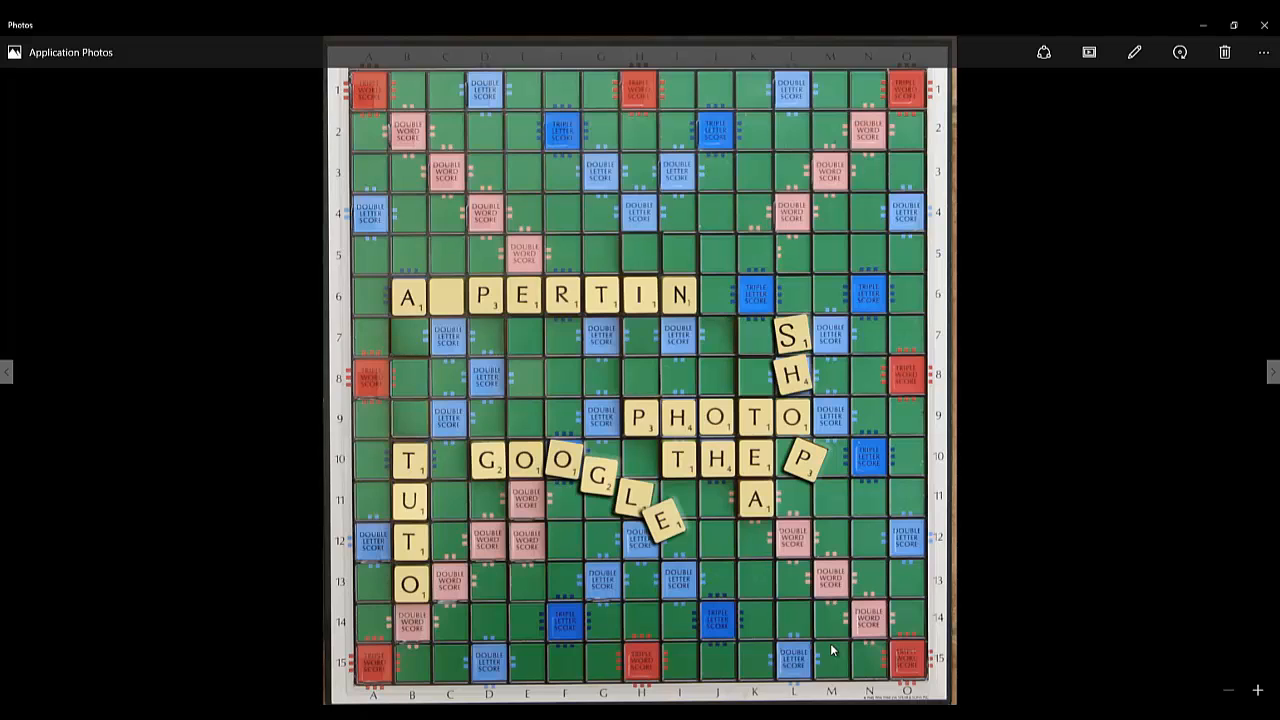
pyautogui.click(1263, 27)
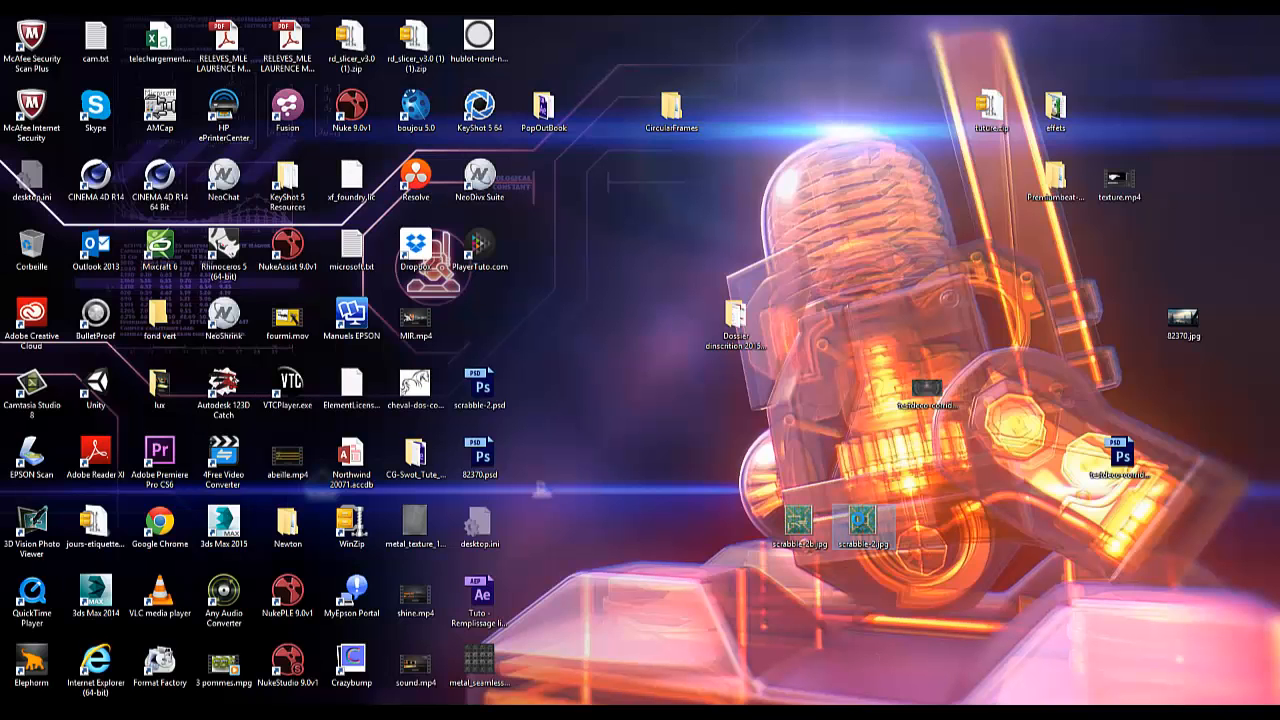
# - Open scrabble-2.jpg from the desktop in Adobe Photoshop CS6 and get the Move tool ready
pyautogui.rightClick(860, 525)
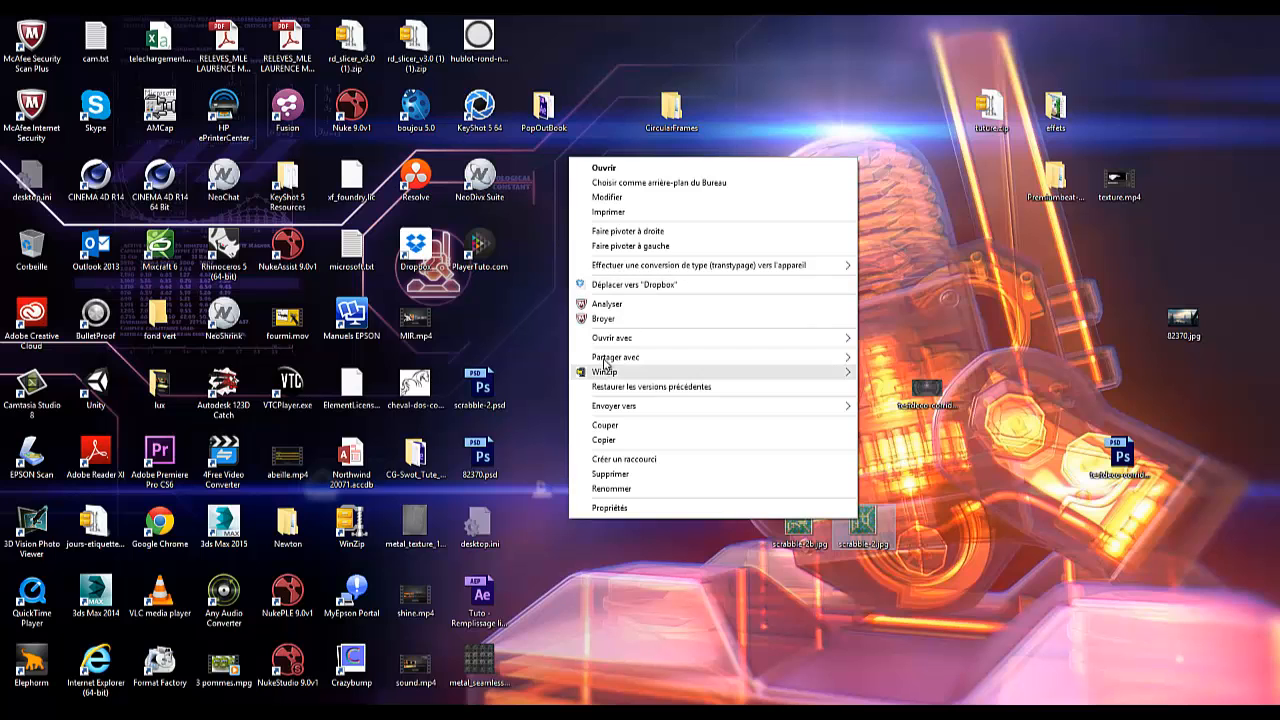
pyautogui.moveTo(609, 340)
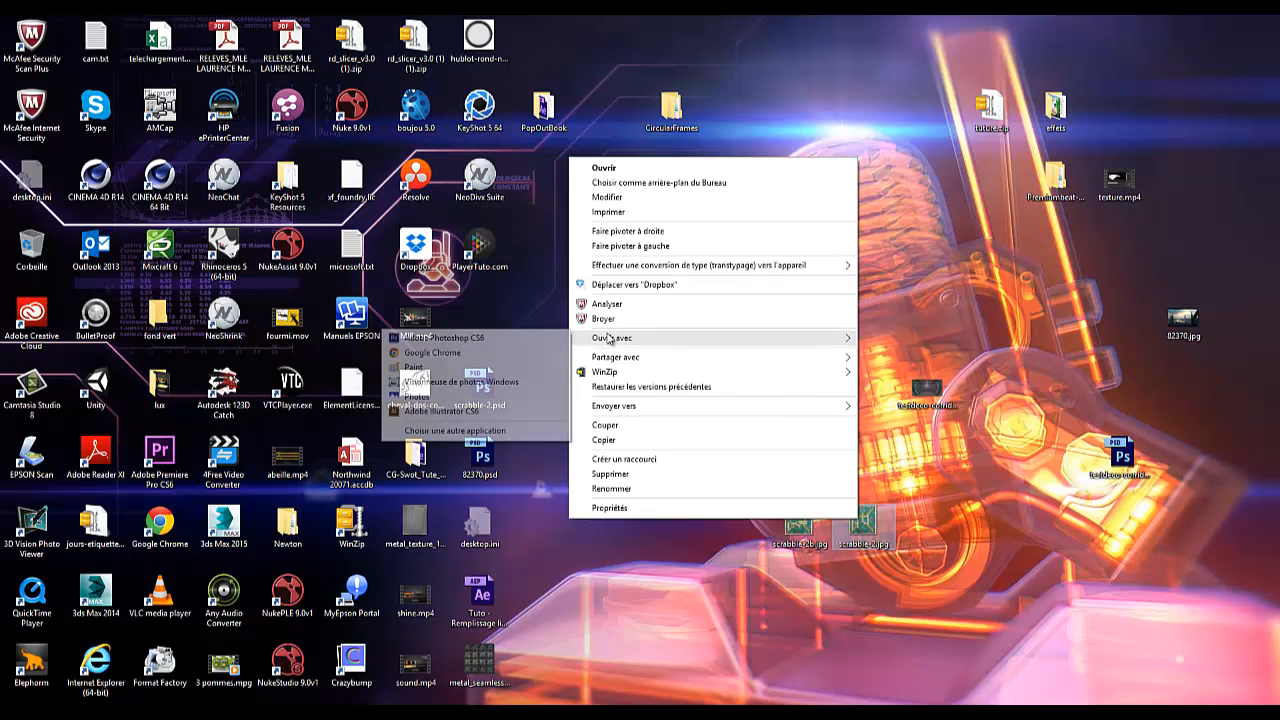
pyautogui.click(435, 338)
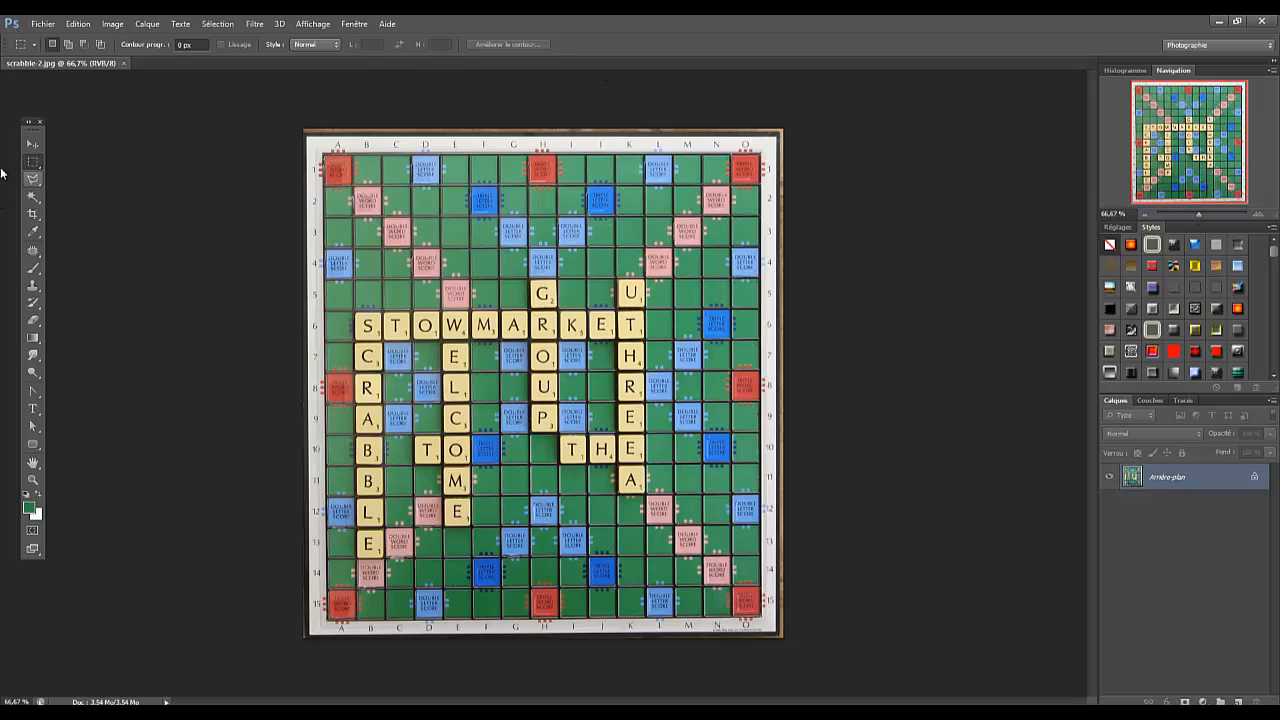
pyautogui.click(36, 146)
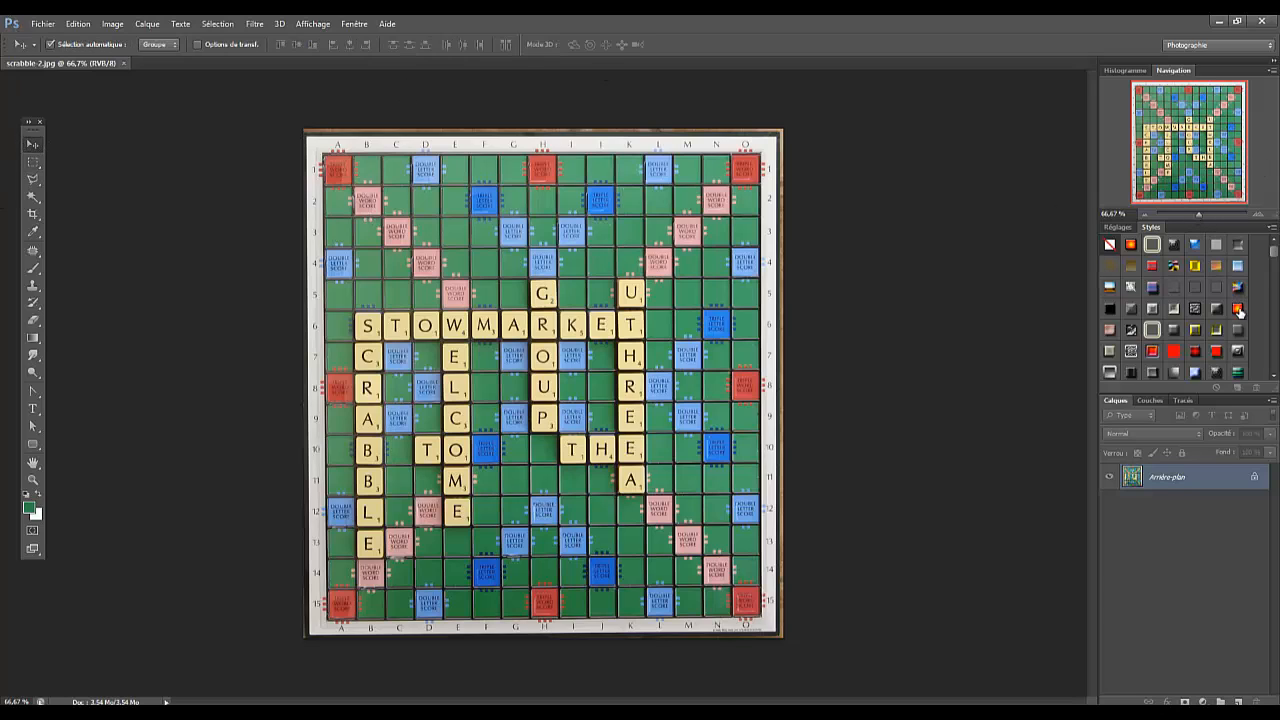
pyautogui.moveTo(1198, 215); pyautogui.dragTo(1201, 214)
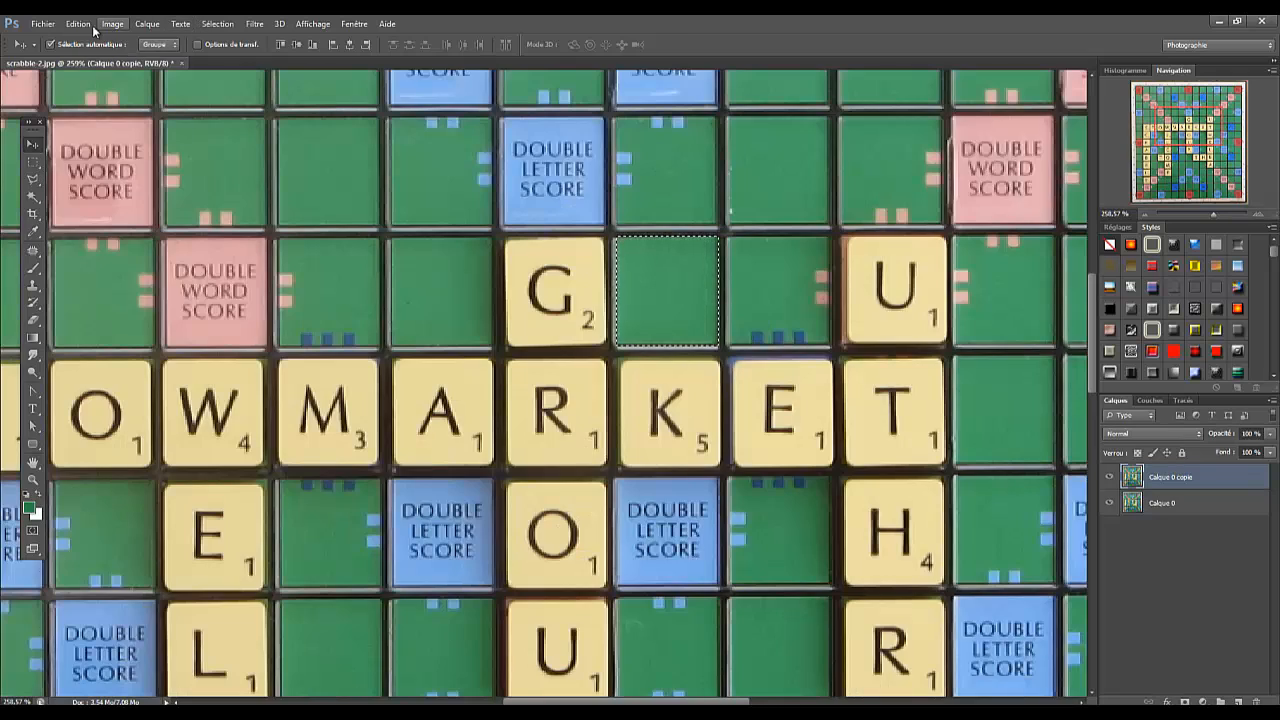
# - Erase everything on the Calque 0 copie layer except the green square I5, and check the isolated patch with Calque 0 hidden
pyautogui.click(78, 24)
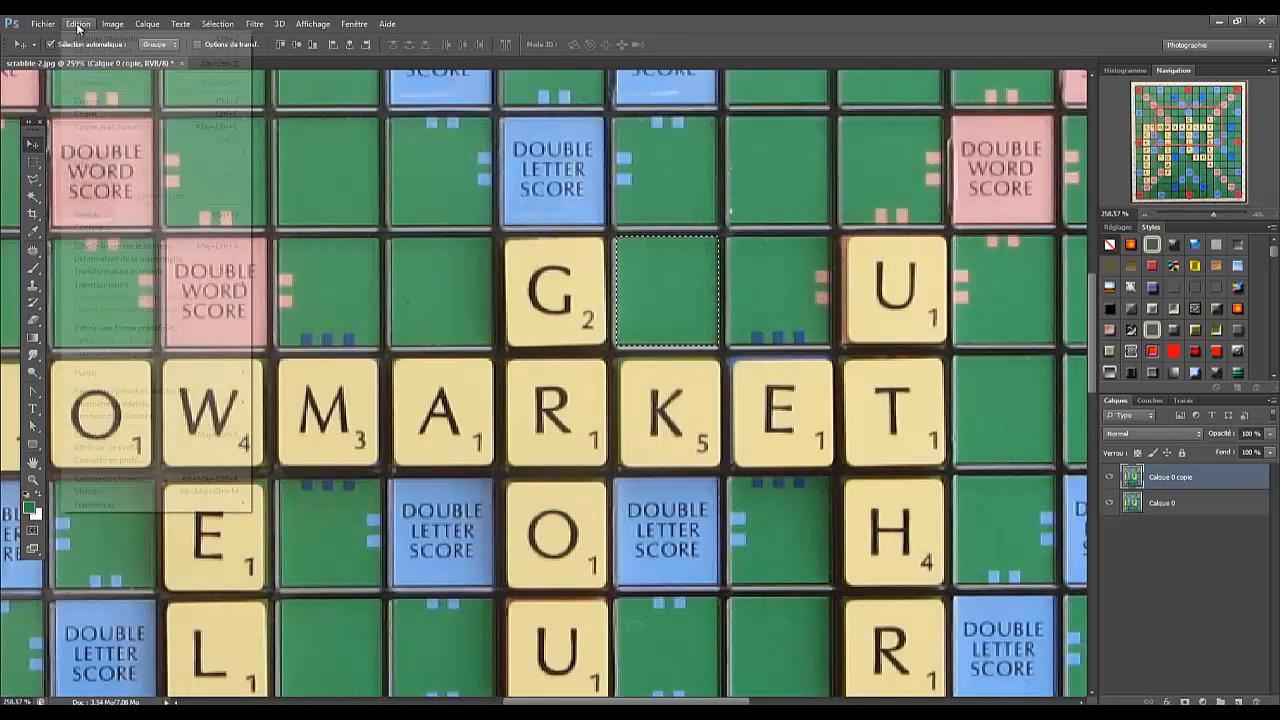
pyautogui.click(86, 164)
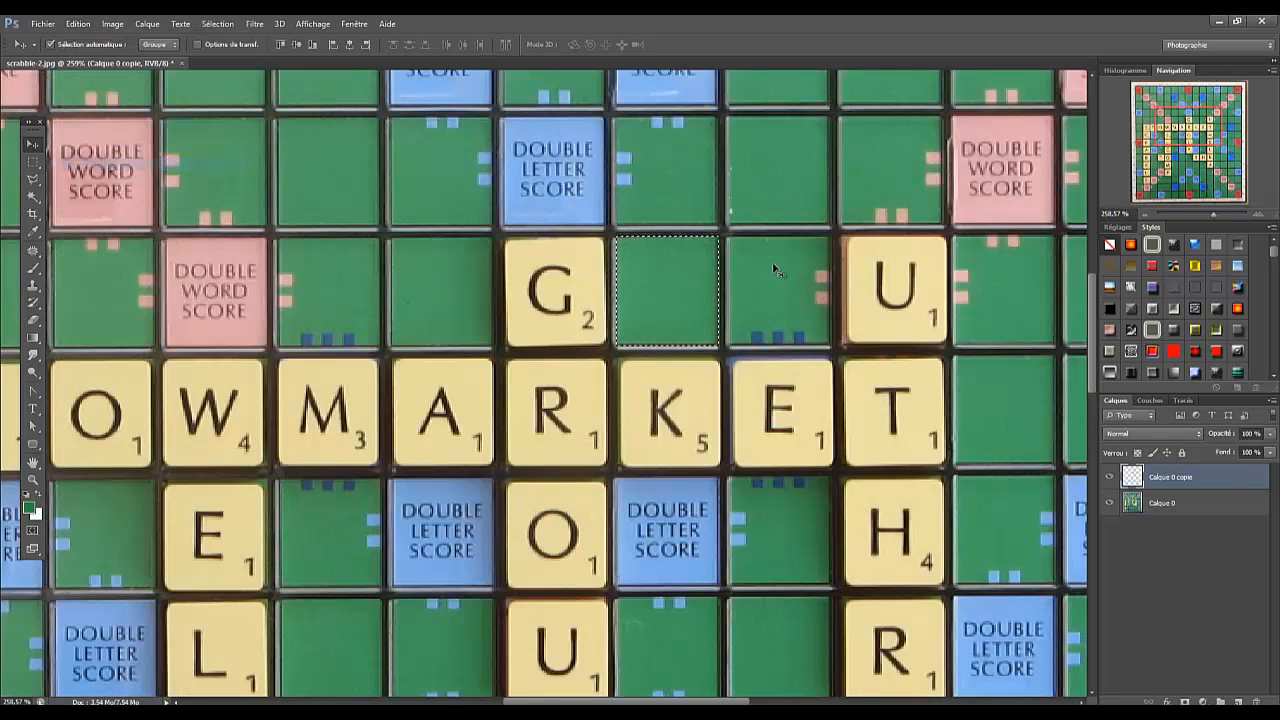
pyautogui.click(1109, 504)
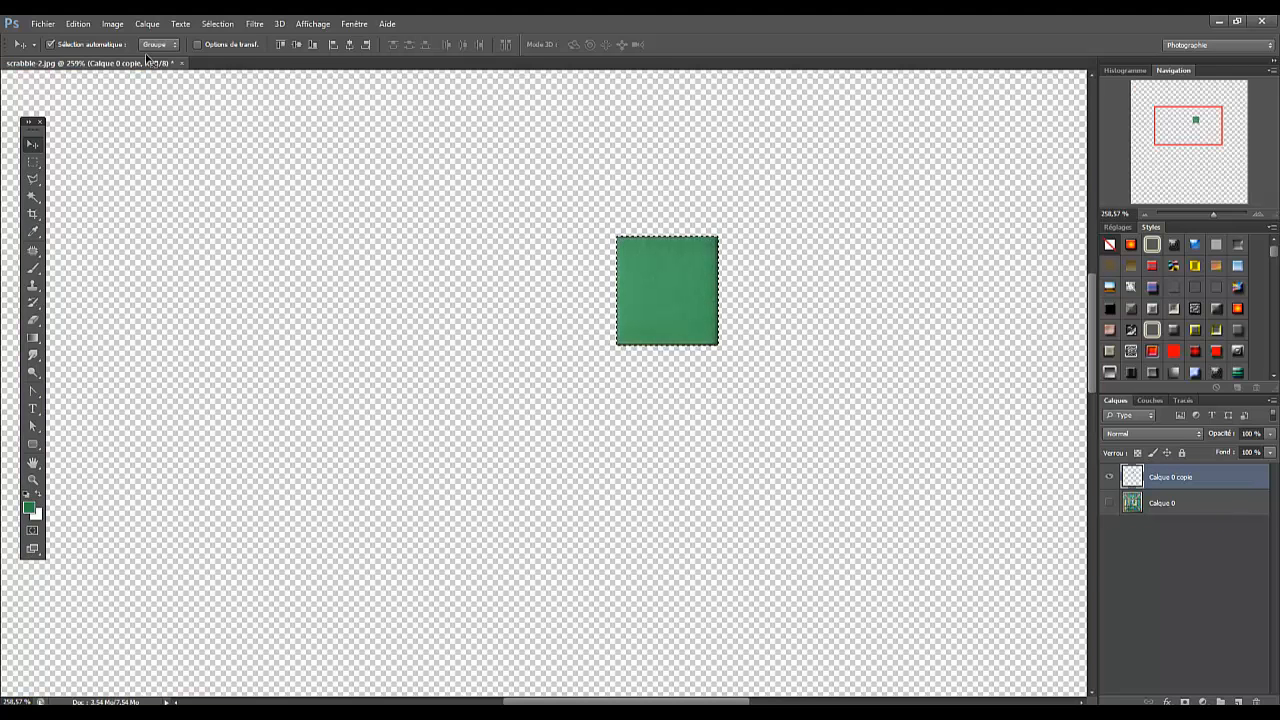
pyautogui.click(1110, 504)
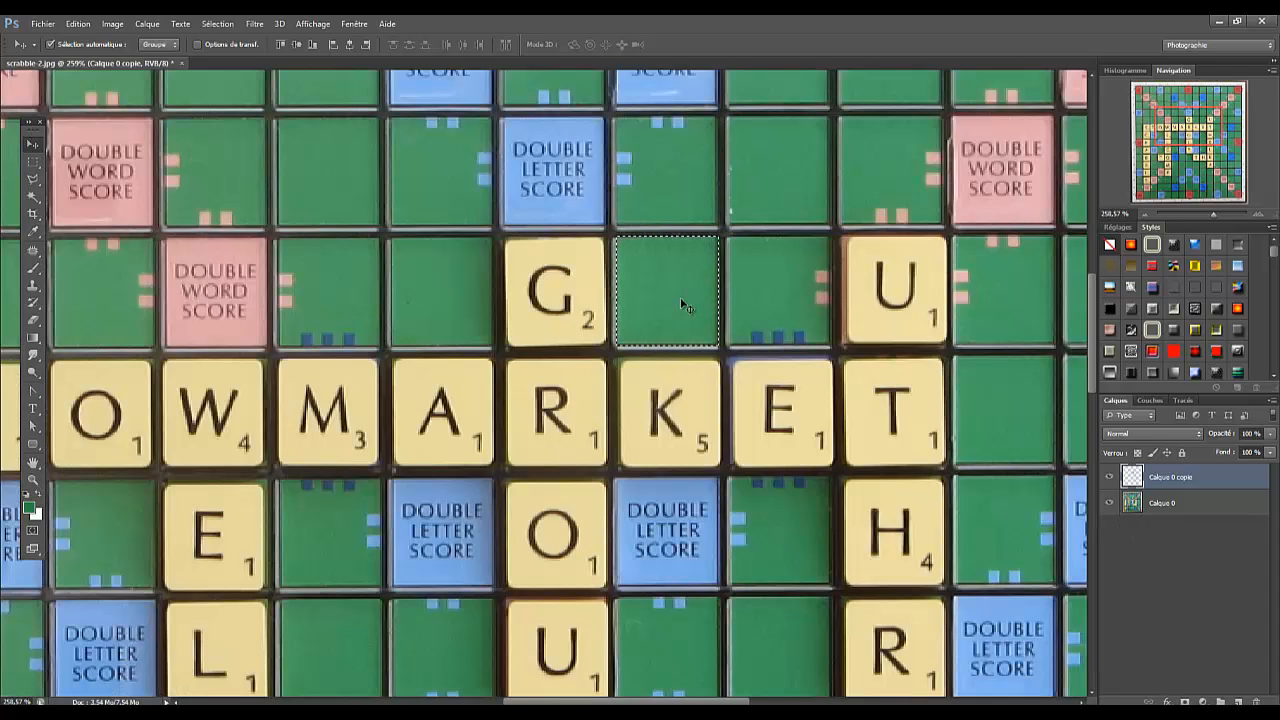
# - Move the isolated green patch over the G tile on square H5 and deselect it
pyautogui.moveTo(675, 300); pyautogui.dragTo(566, 296)
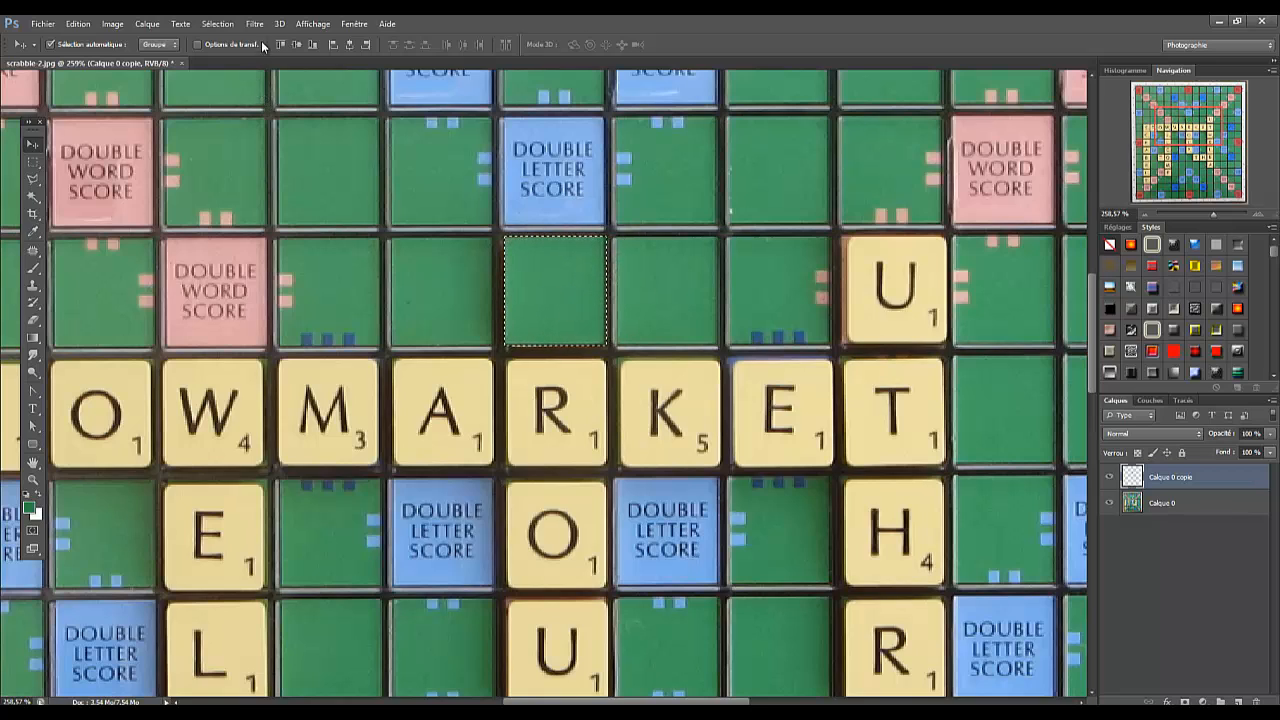
pyautogui.click(217, 23)
pyautogui.click(233, 52)
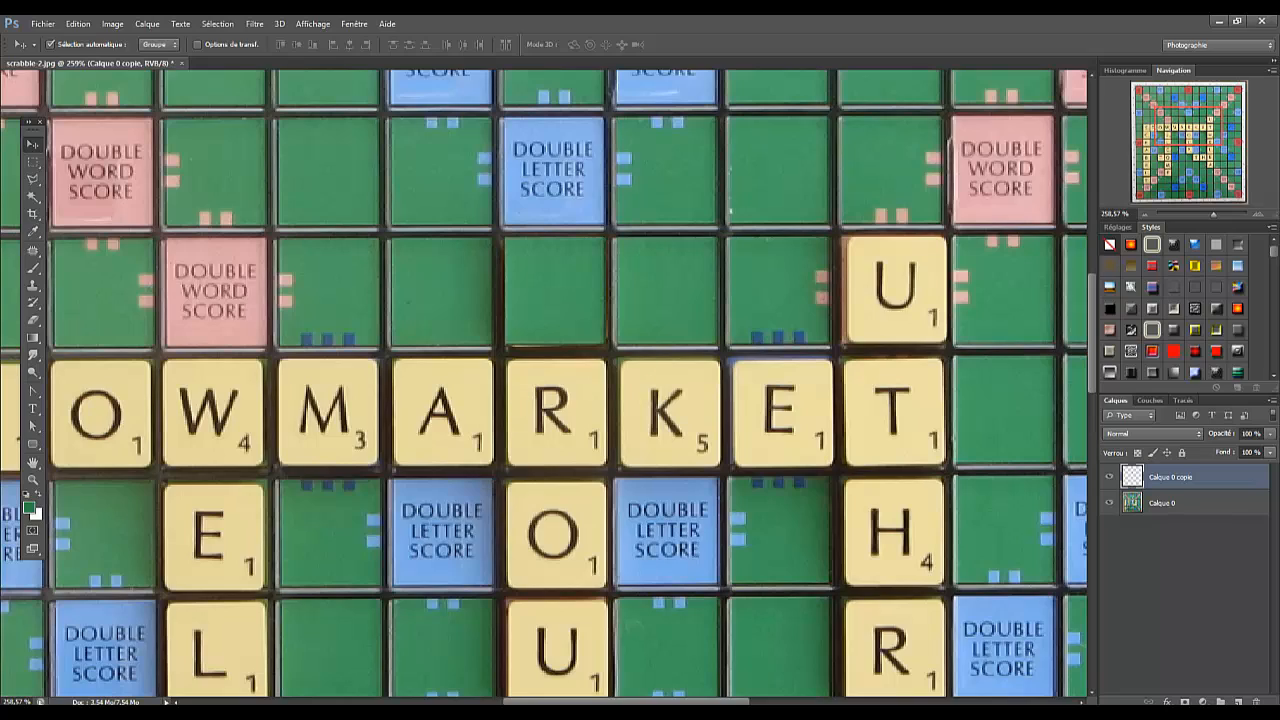
# - Fine-tune the green patch's position so it lines up with the edges of square H5
pyautogui.moveTo(1210, 214); pyautogui.dragTo(1210, 214)
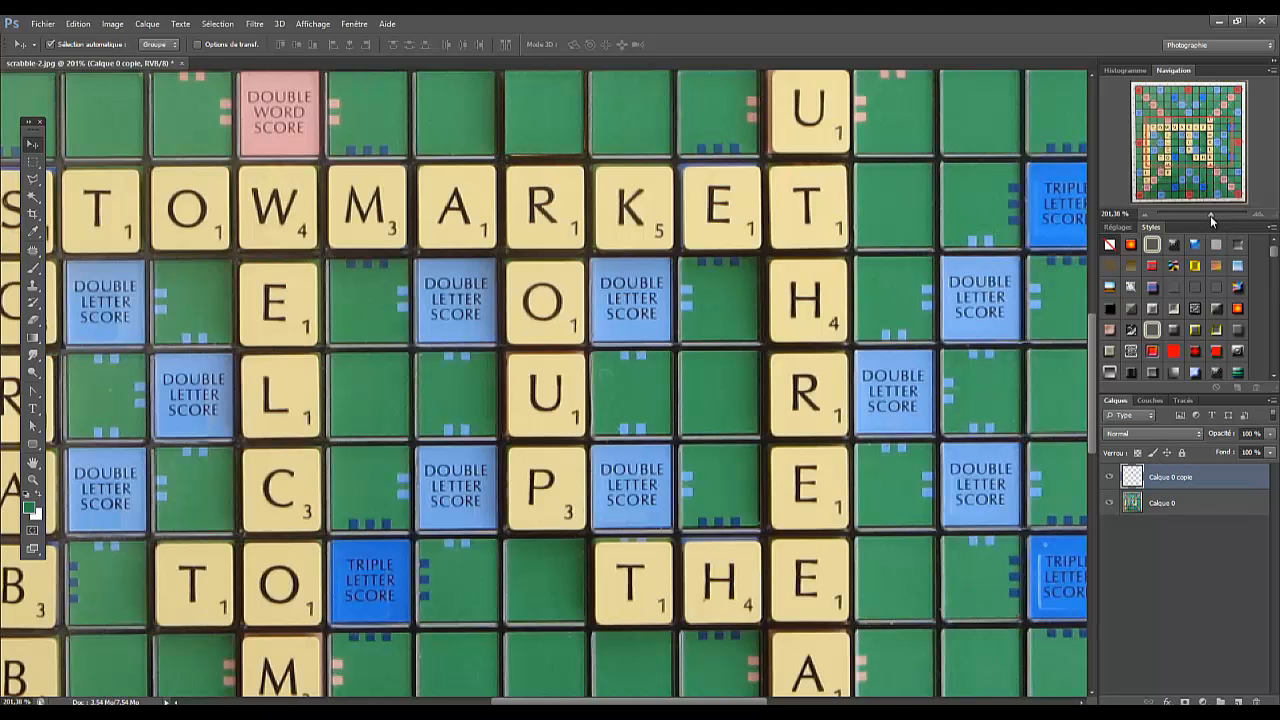
pyautogui.moveTo(1210, 214); pyautogui.dragTo(1218, 215)
pyautogui.moveTo(1200, 155); pyautogui.dragTo(1189, 133)
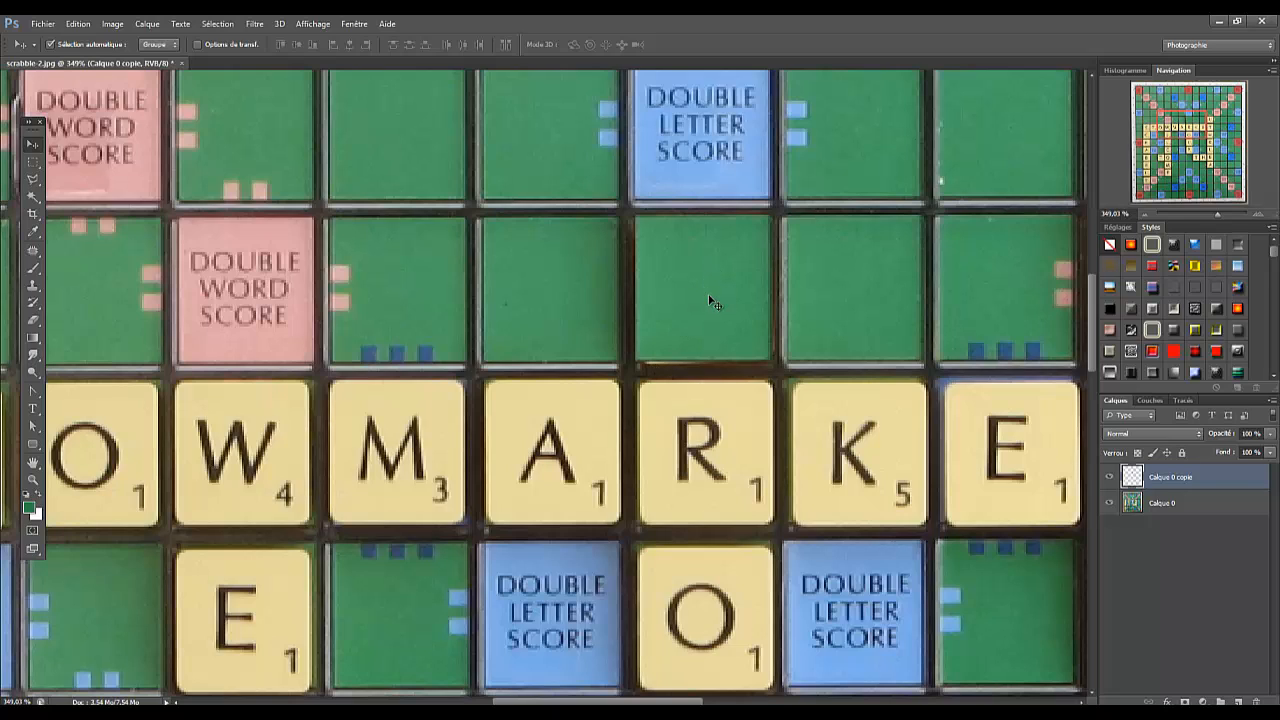
pyautogui.moveTo(711, 301); pyautogui.dragTo(706, 298)
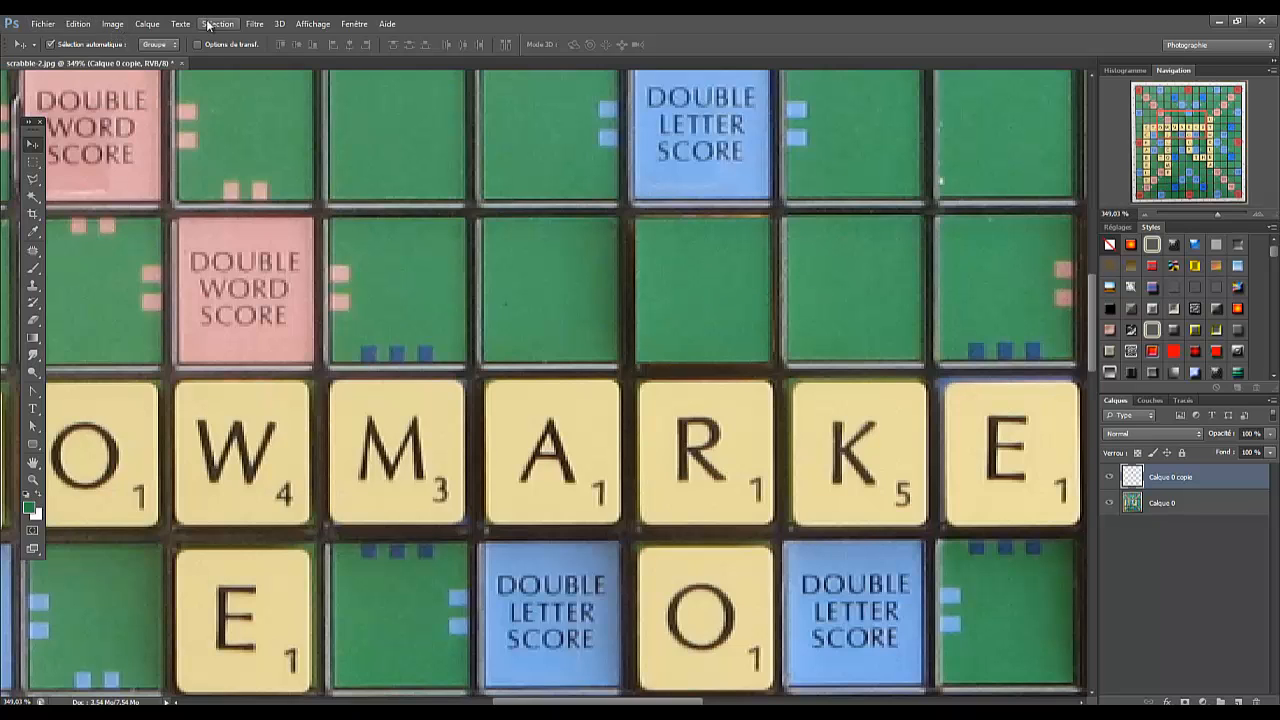
# - Stretch the green patch upward with Free Transform to about 101.6% height and apply it
pyautogui.click(78, 23)
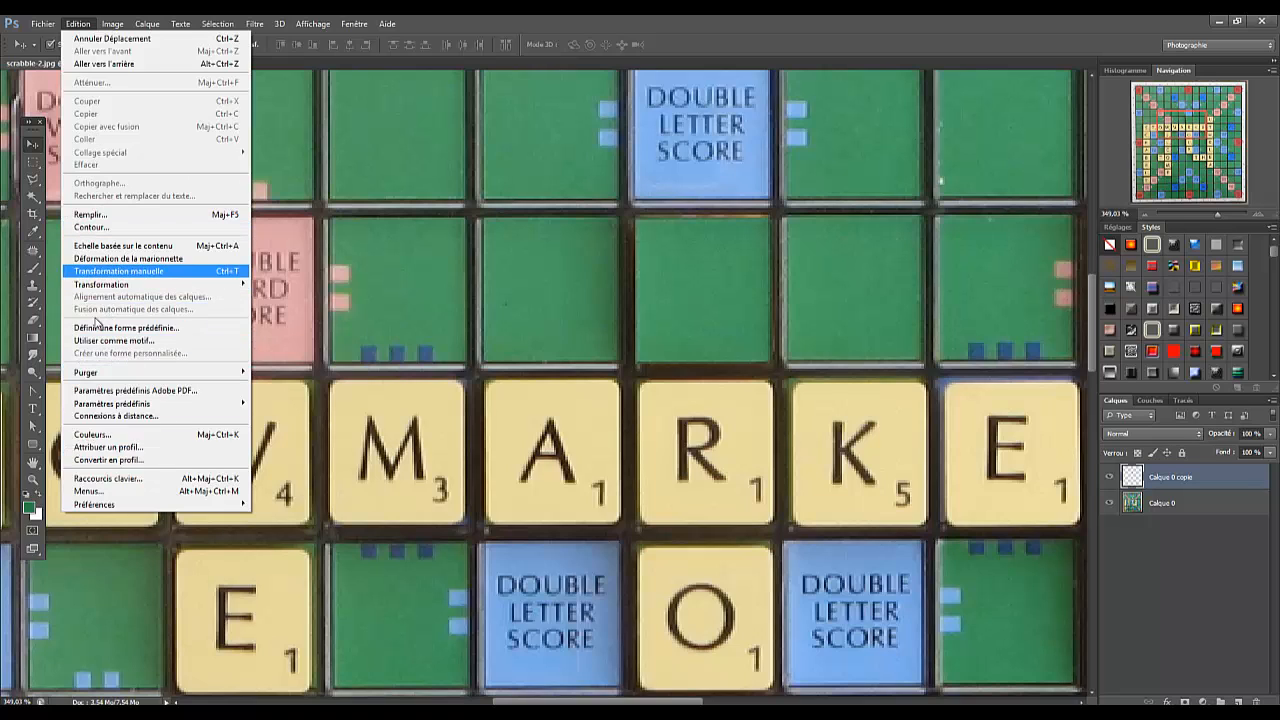
pyautogui.click(118, 271)
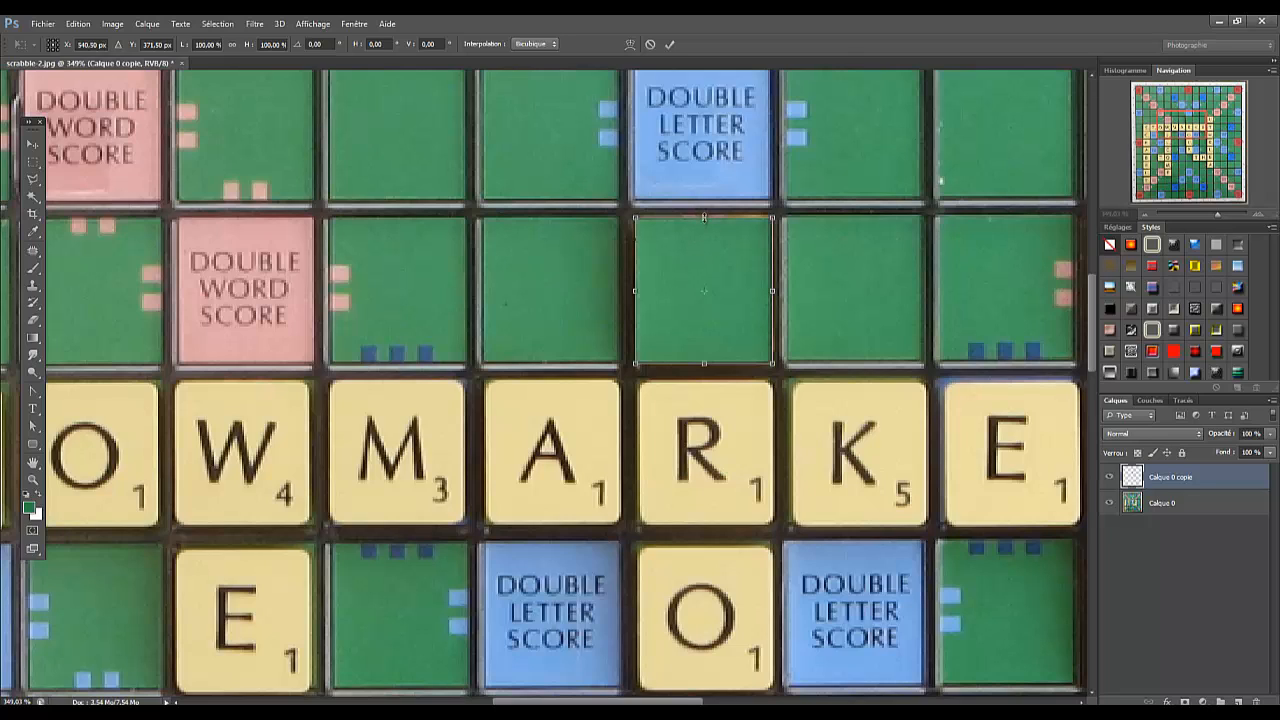
pyautogui.moveTo(703, 215); pyautogui.dragTo(704, 212)
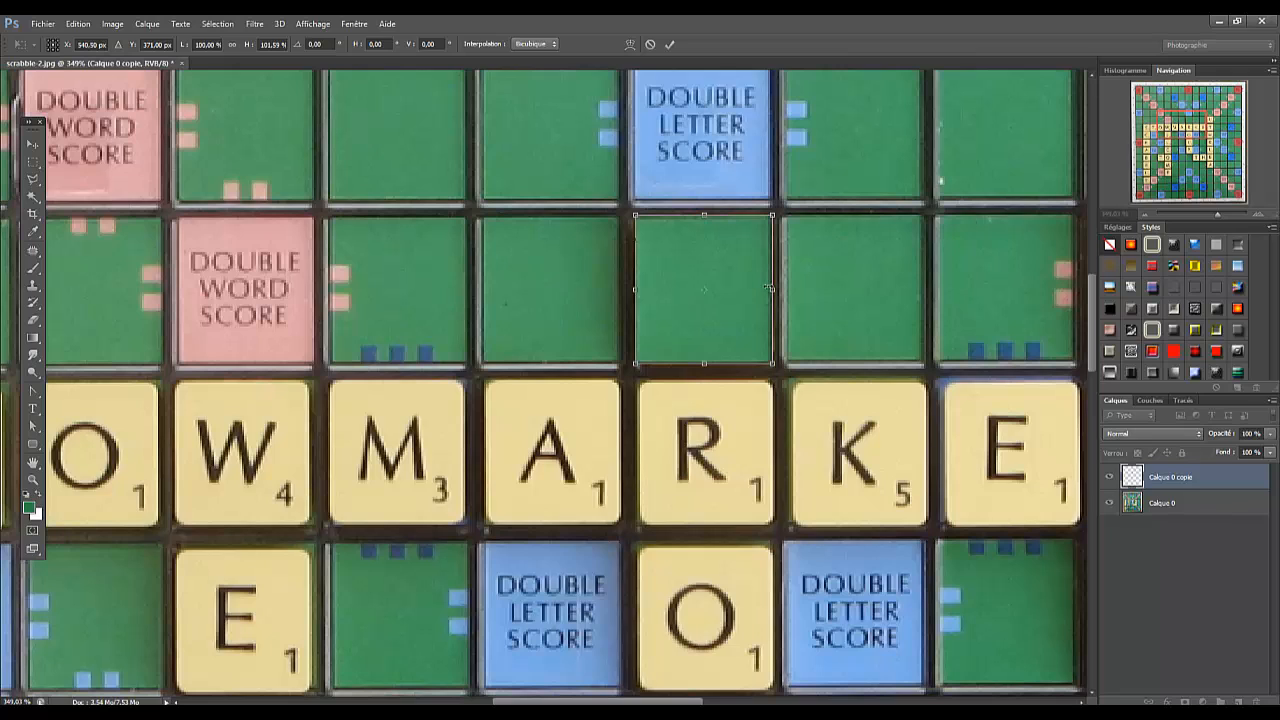
pyautogui.click(670, 44)
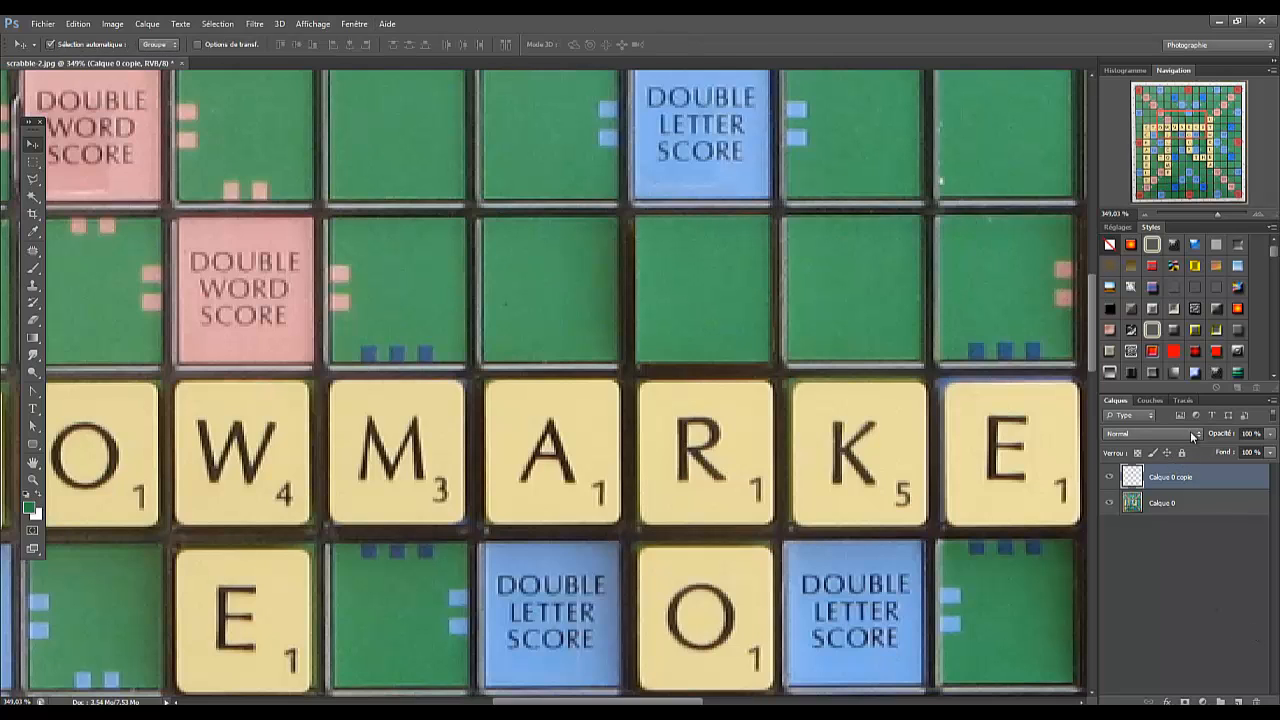
# - Duplicate the Calque 0 layer
pyautogui.moveTo(1218, 211); pyautogui.dragTo(1206, 218)
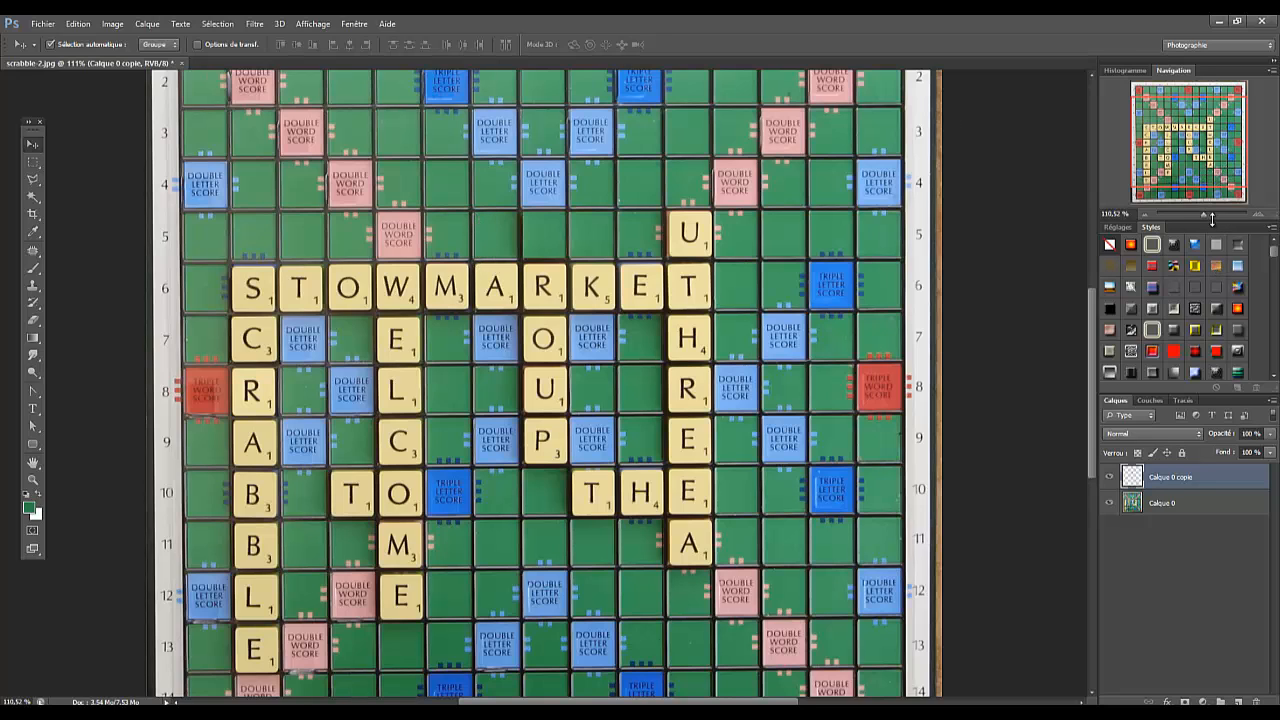
pyautogui.moveTo(1207, 221); pyautogui.dragTo(1211, 218)
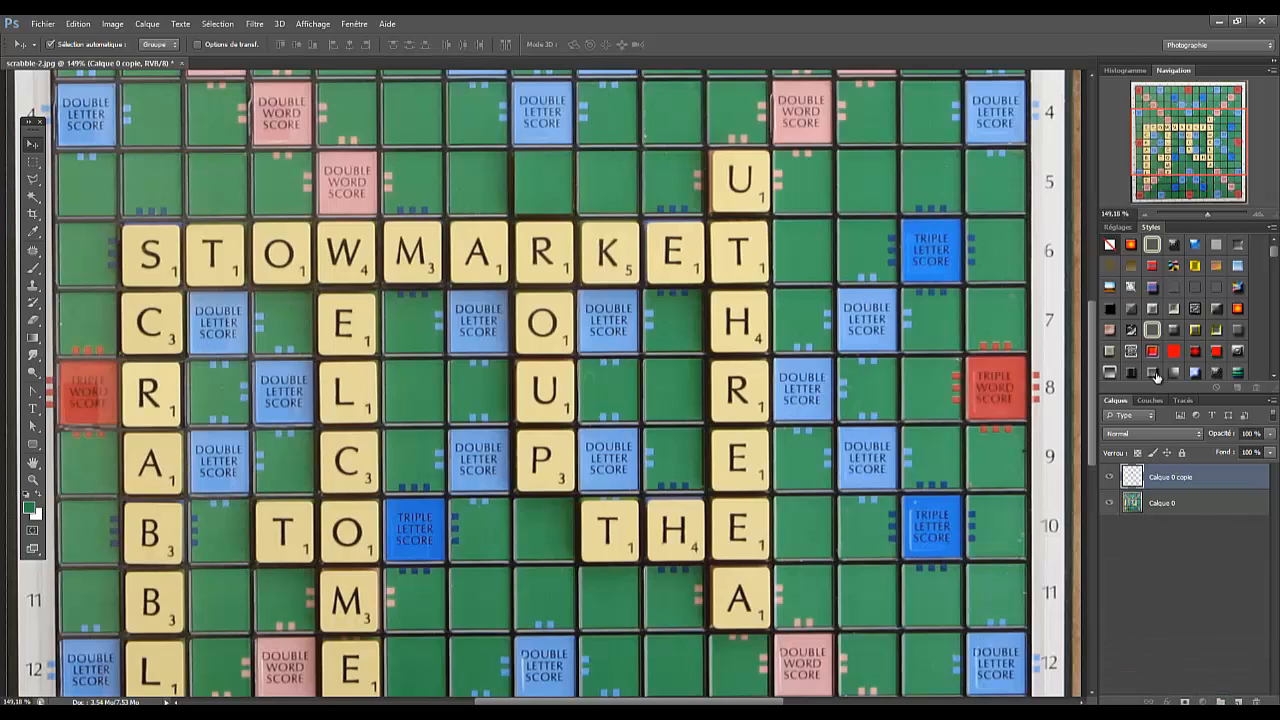
pyautogui.moveTo(1140, 505); pyautogui.dragTo(1238, 702)
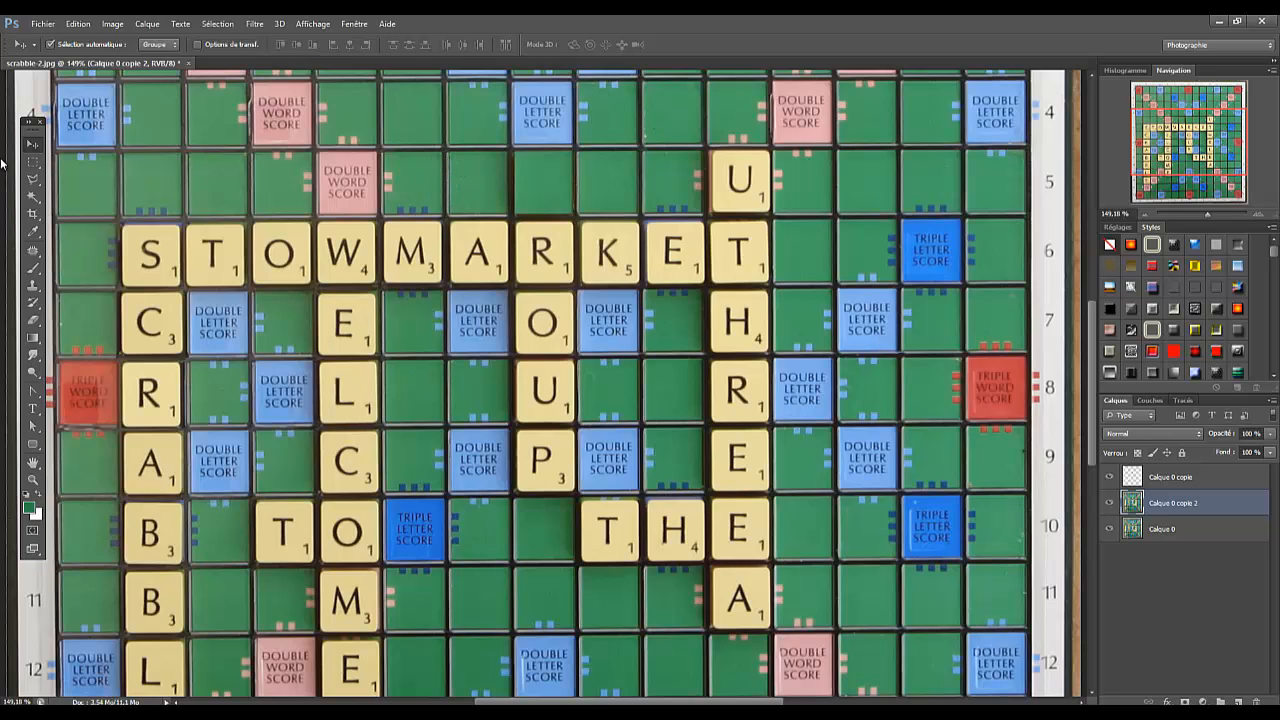
pyautogui.click(33, 161)
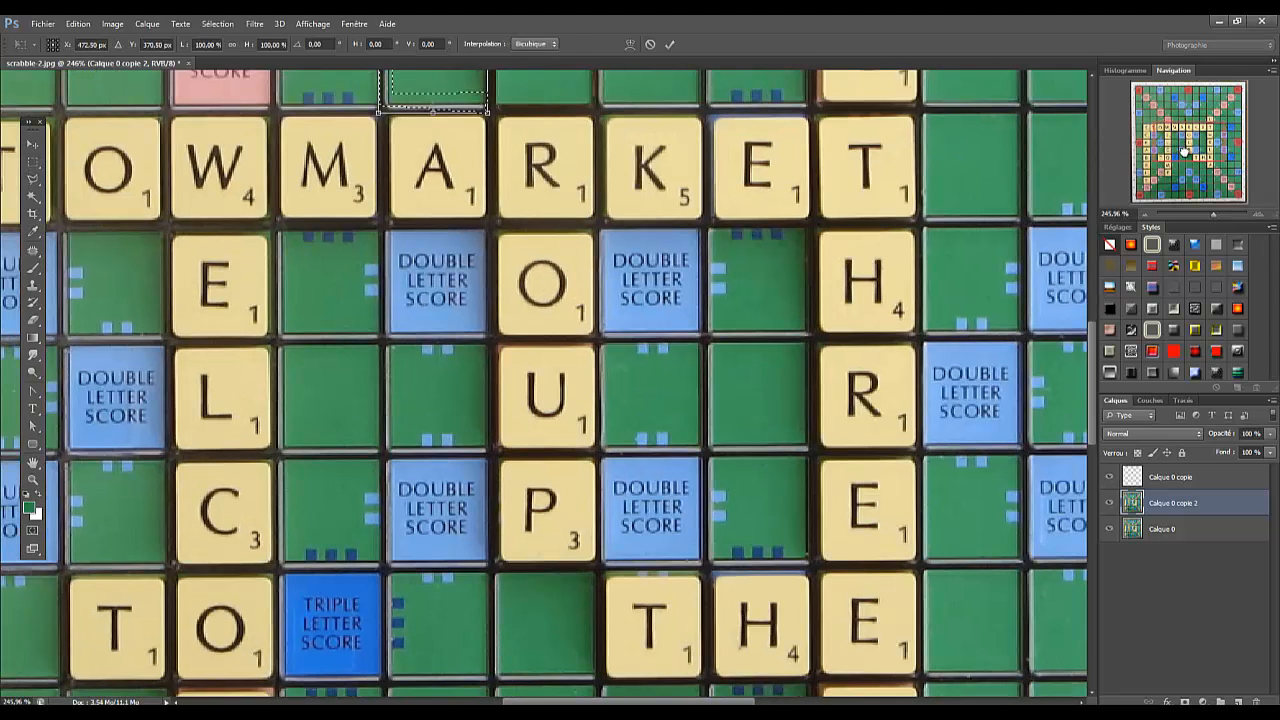
pyautogui.moveTo(1185, 152); pyautogui.dragTo(1185, 142)
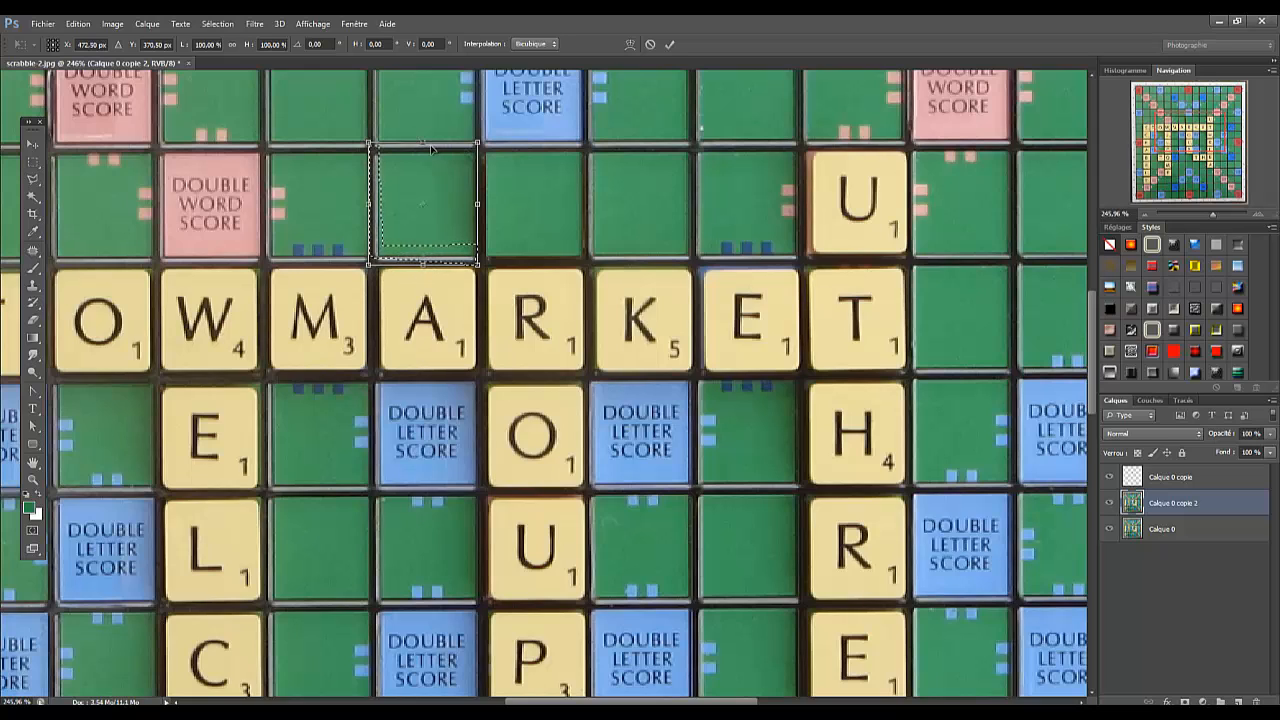
pyautogui.moveTo(423, 145)
pyautogui.mouseDown()
pyautogui.moveTo(428, 232)
pyautogui.moveTo(432, 132)
pyautogui.moveTo(435, 235)
pyautogui.moveTo(435, 143)
pyautogui.mouseUp()
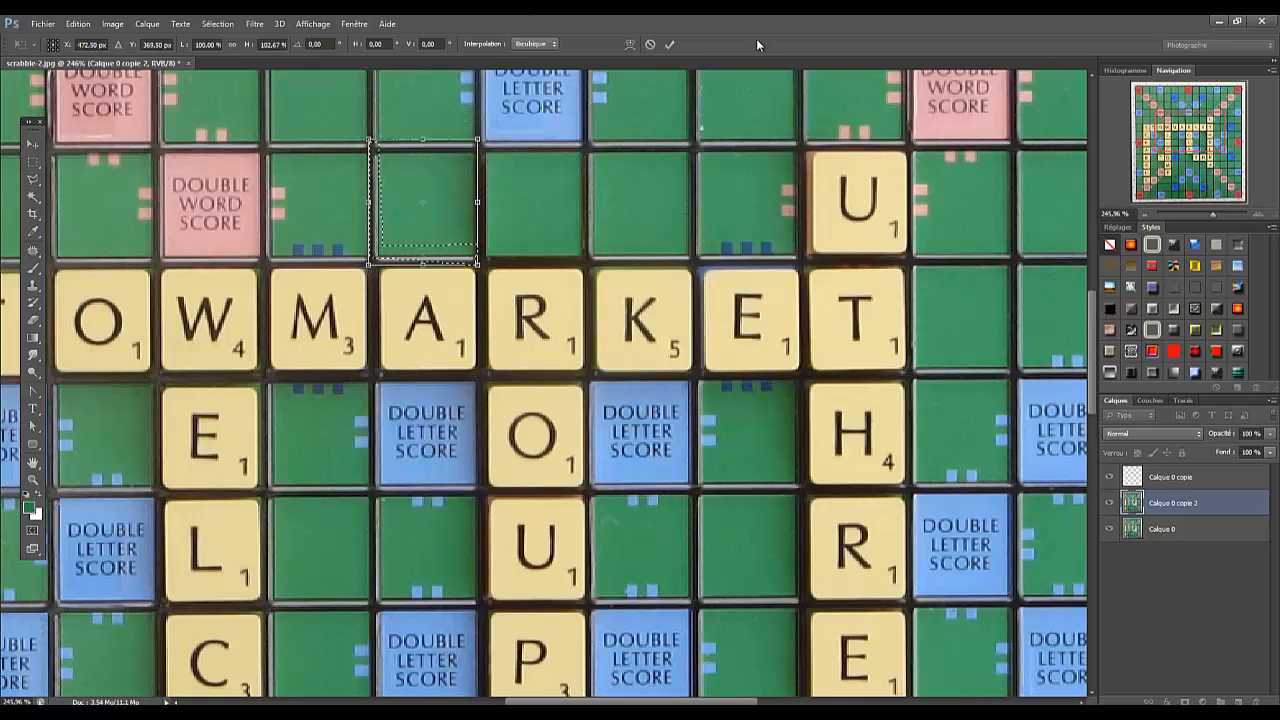
pyautogui.click(648, 44)
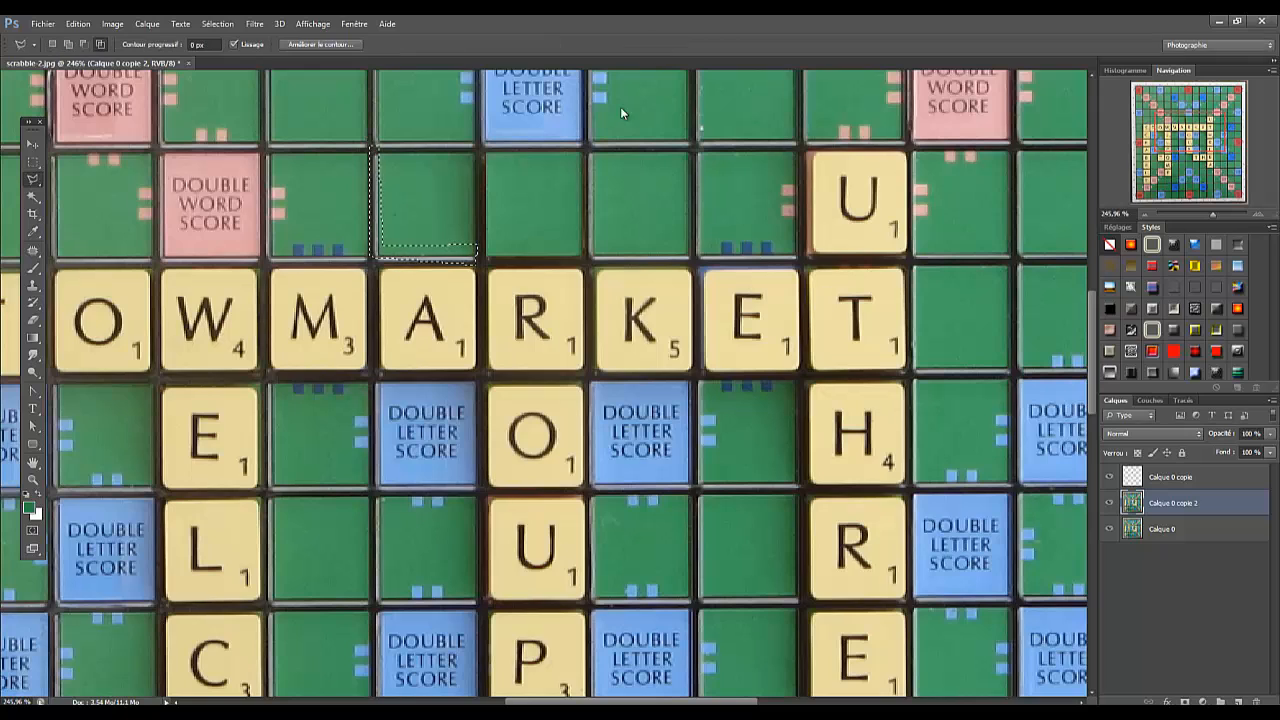
pyautogui.click(217, 24)
pyautogui.click(232, 51)
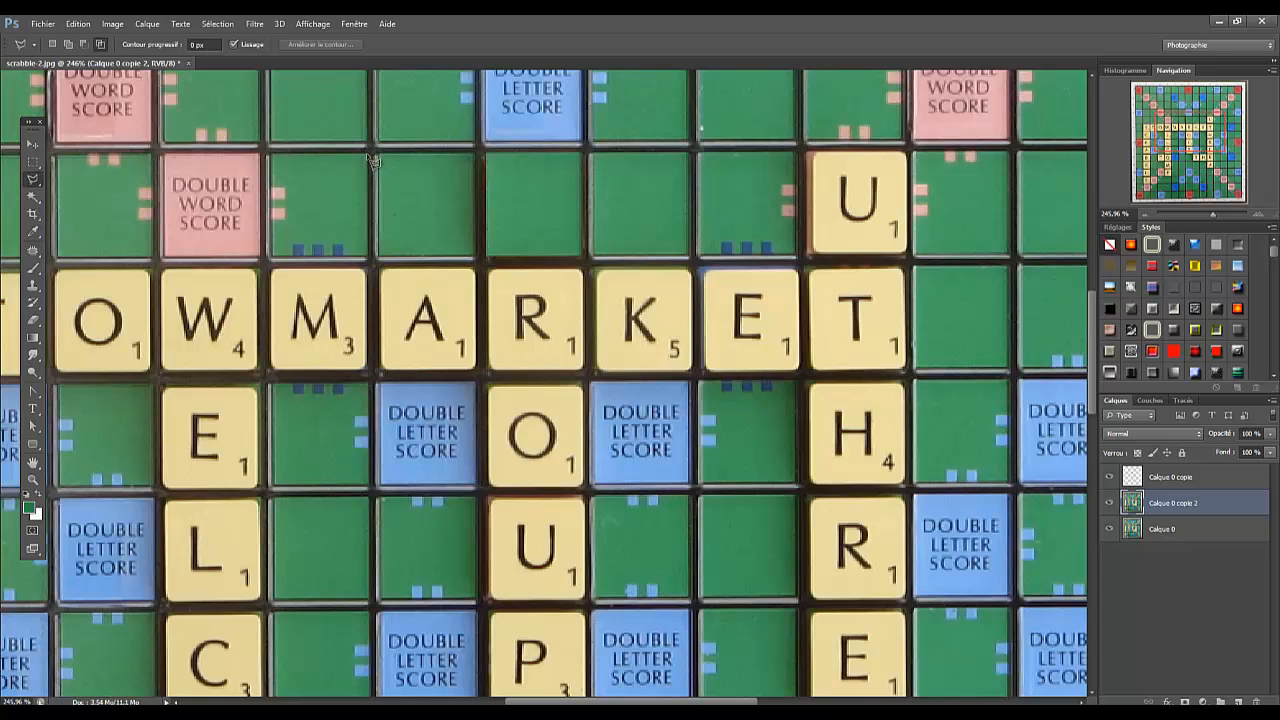
# - Outline the L-shaped grid border along the left and lower edges of square G5 with the Polygonal Lasso
pyautogui.click(368, 261)
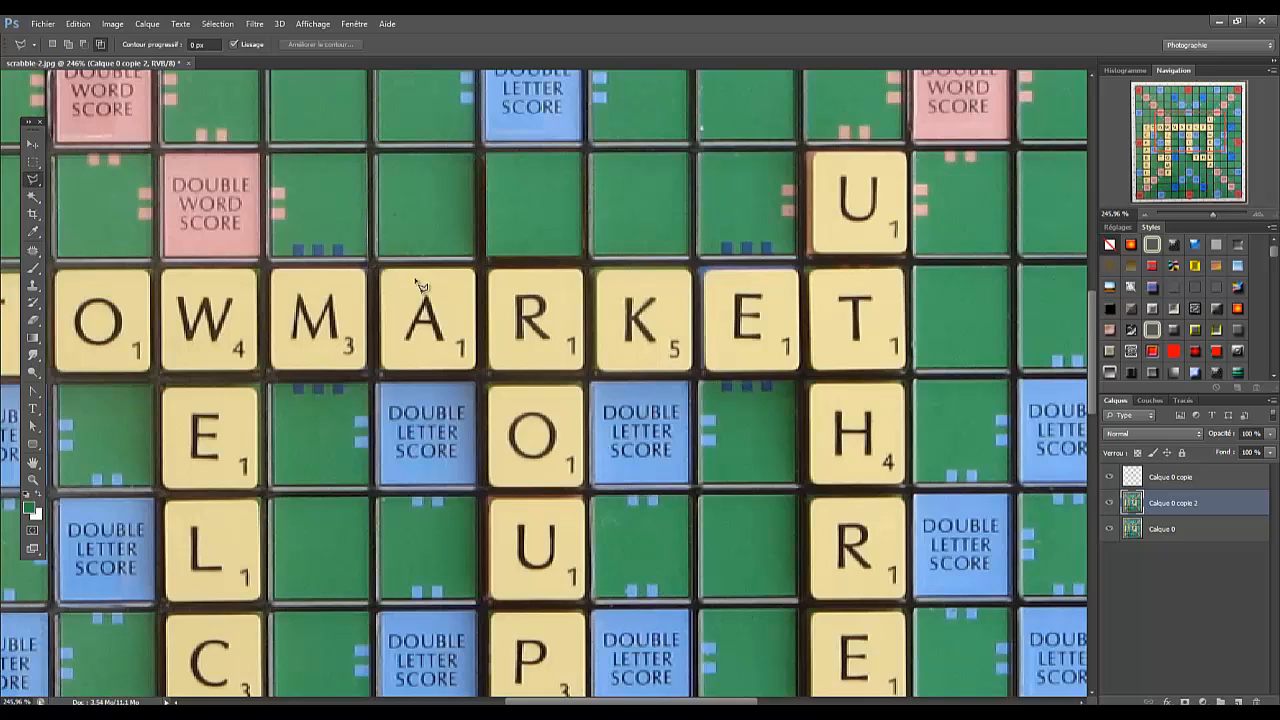
pyautogui.click(476, 261)
pyautogui.click(379, 256)
pyautogui.doubleClick(371, 156)
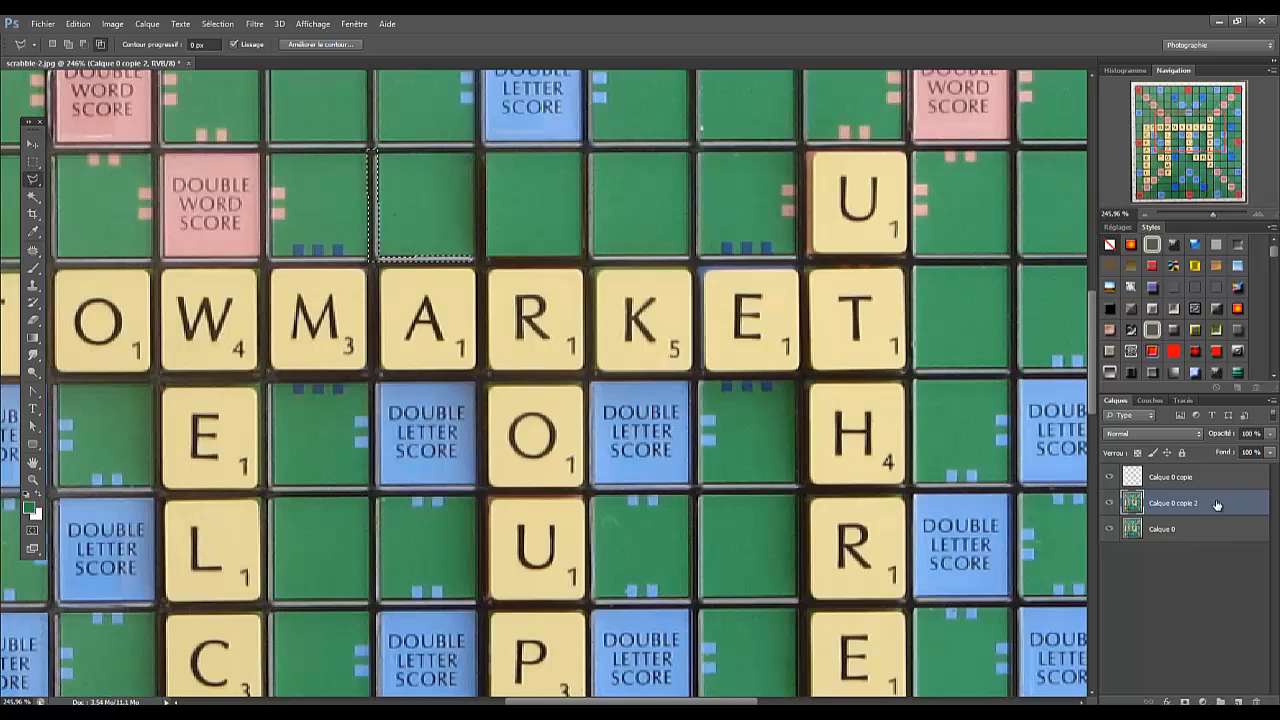
# - Invert the selection and erase everything on Calque 0 copie 2 except the L-shaped border
pyautogui.click(217, 23)
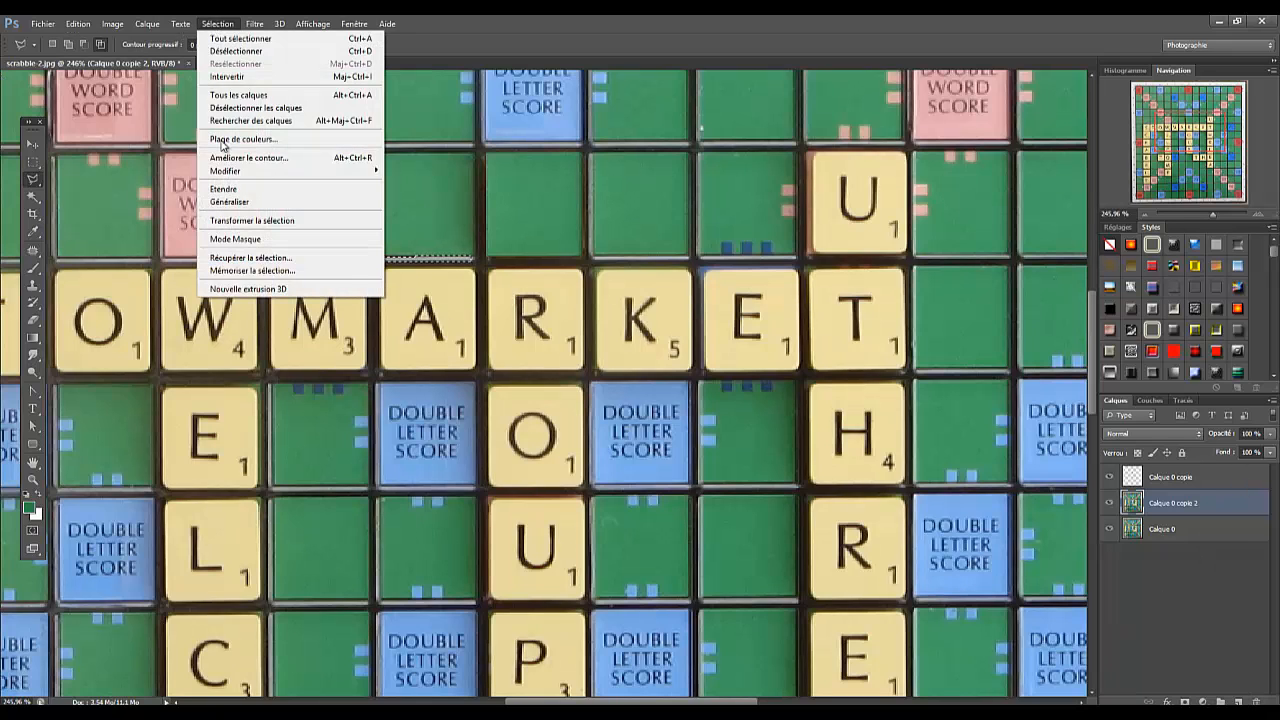
pyautogui.click(226, 77)
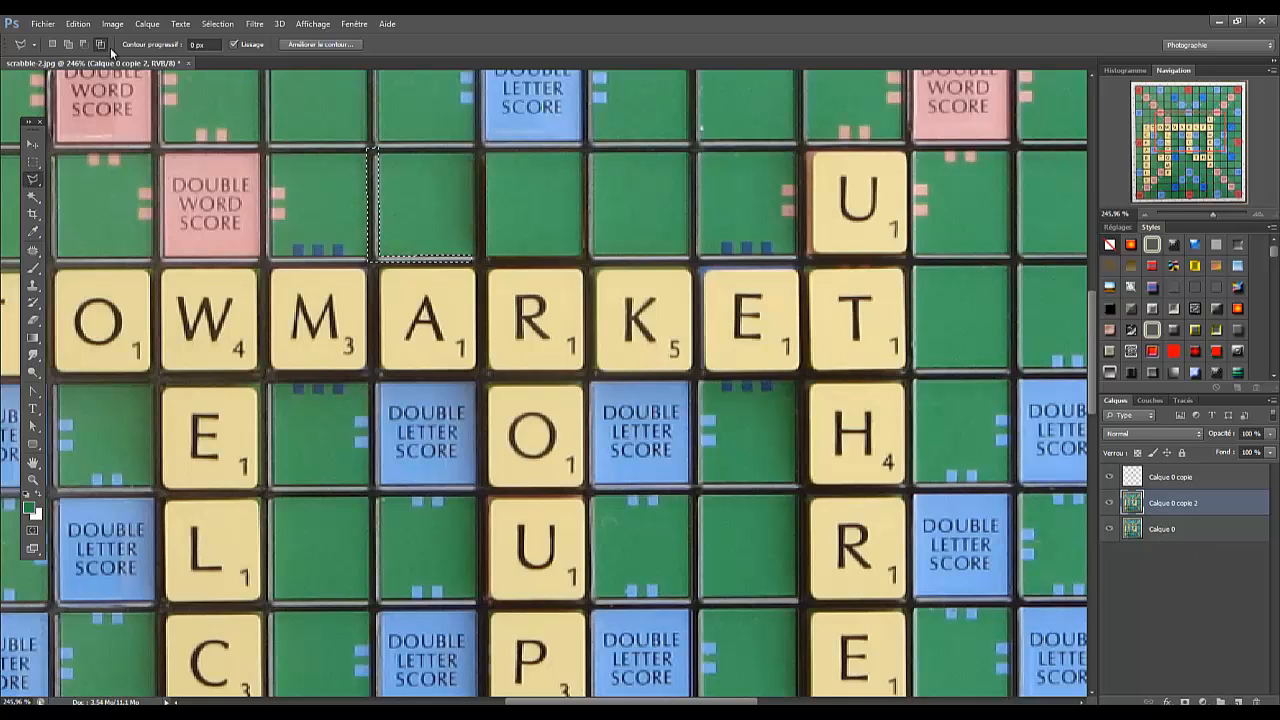
pyautogui.click(77, 25)
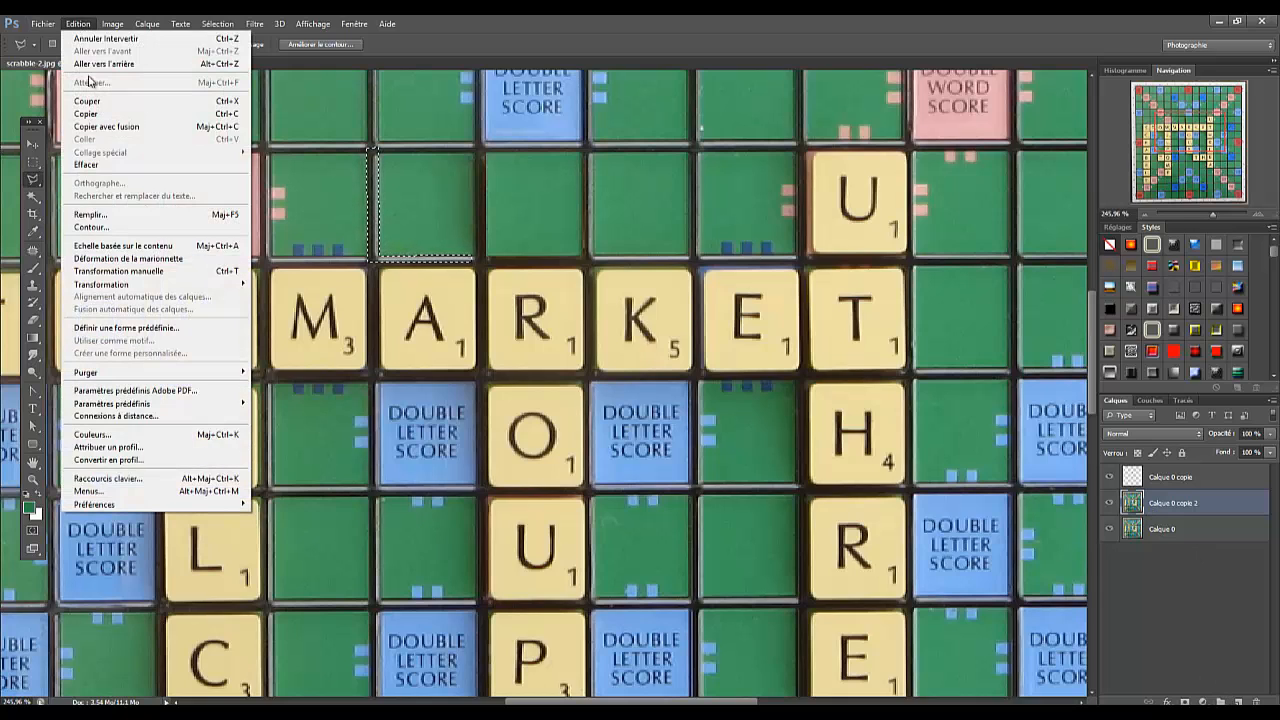
pyautogui.click(90, 163)
pyautogui.click(33, 145)
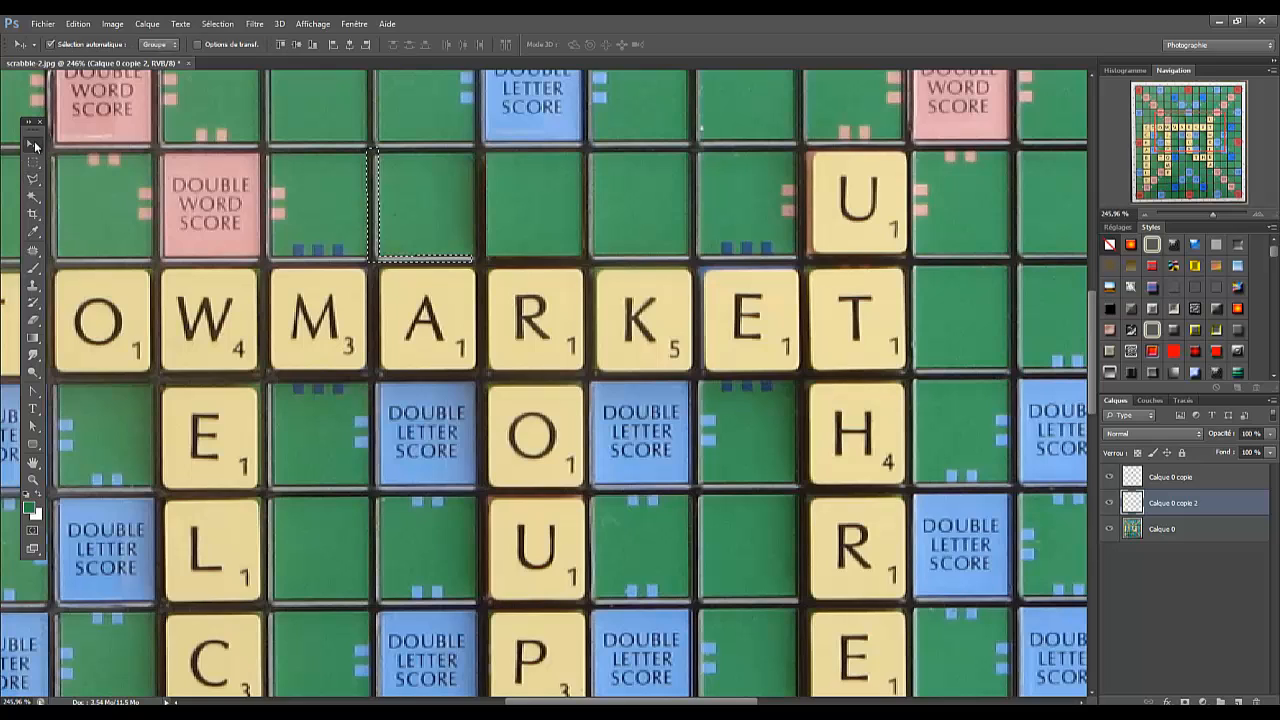
# - Move the selected L-shaped border to the left and lower edges of square H5 and clear the selection
pyautogui.moveTo(380, 244); pyautogui.dragTo(485, 244)
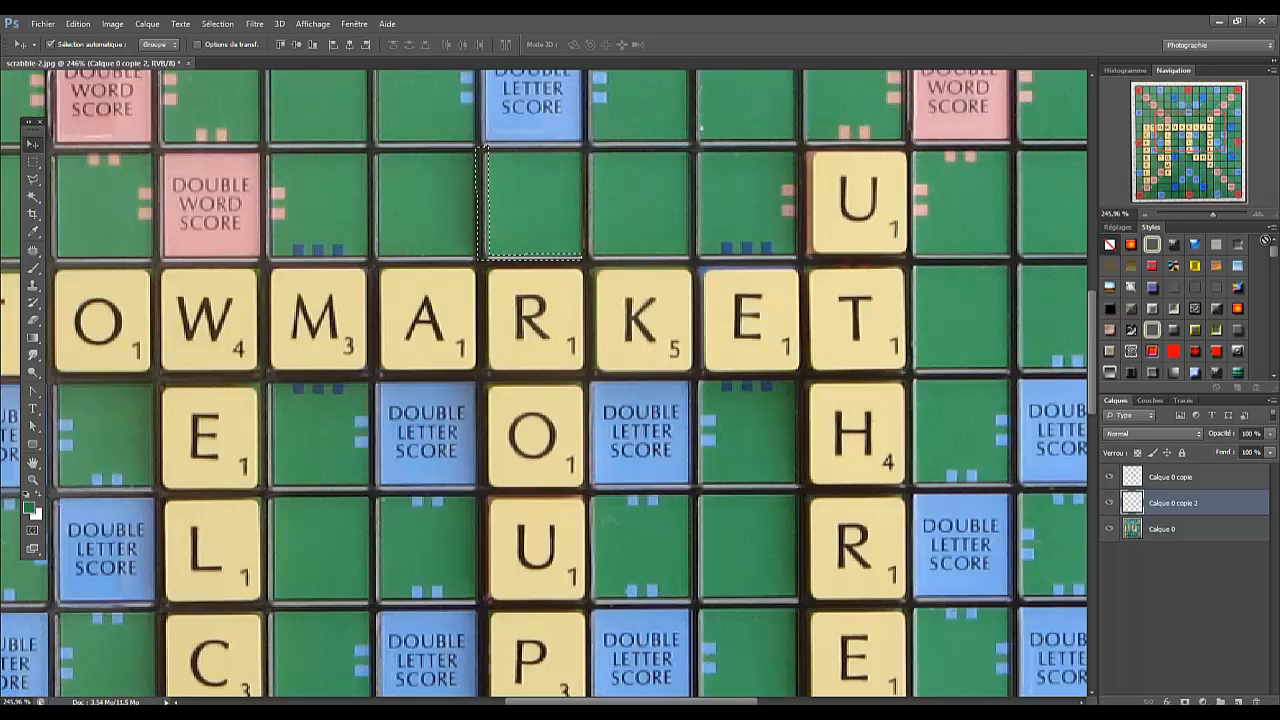
pyautogui.moveTo(1209, 214); pyautogui.dragTo(1208, 211)
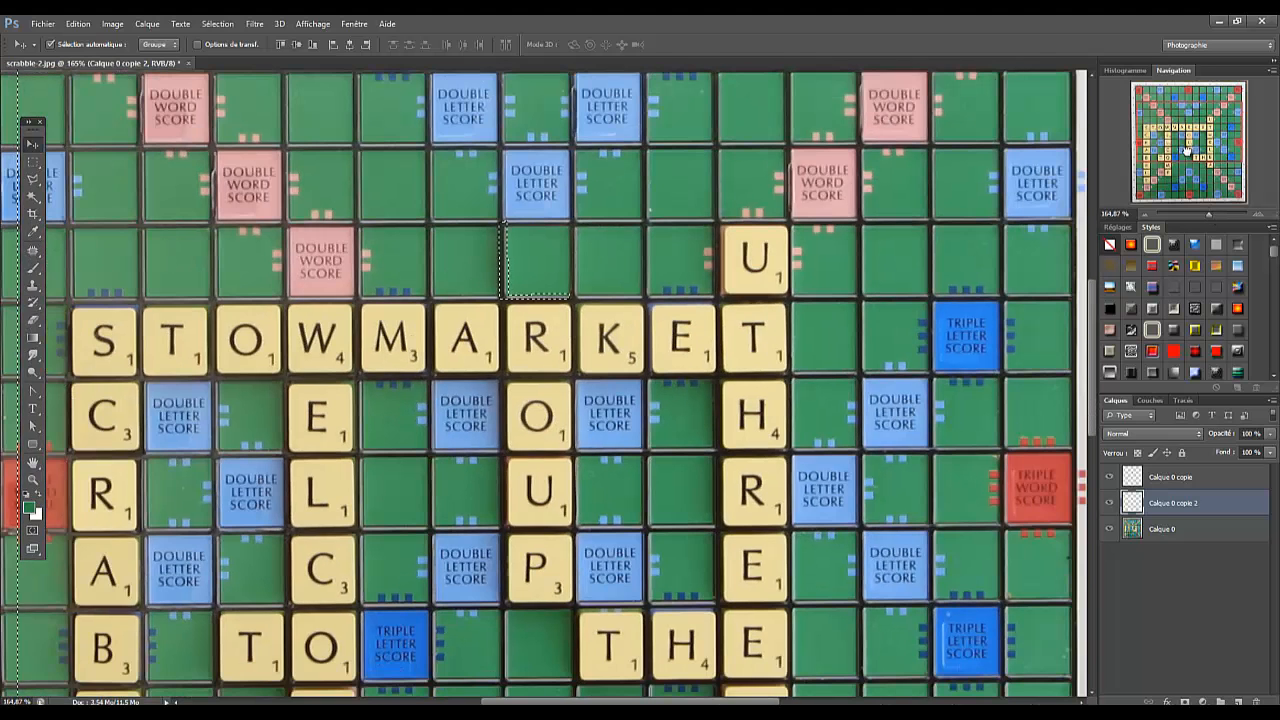
pyautogui.moveTo(1187, 148); pyautogui.dragTo(1190, 135)
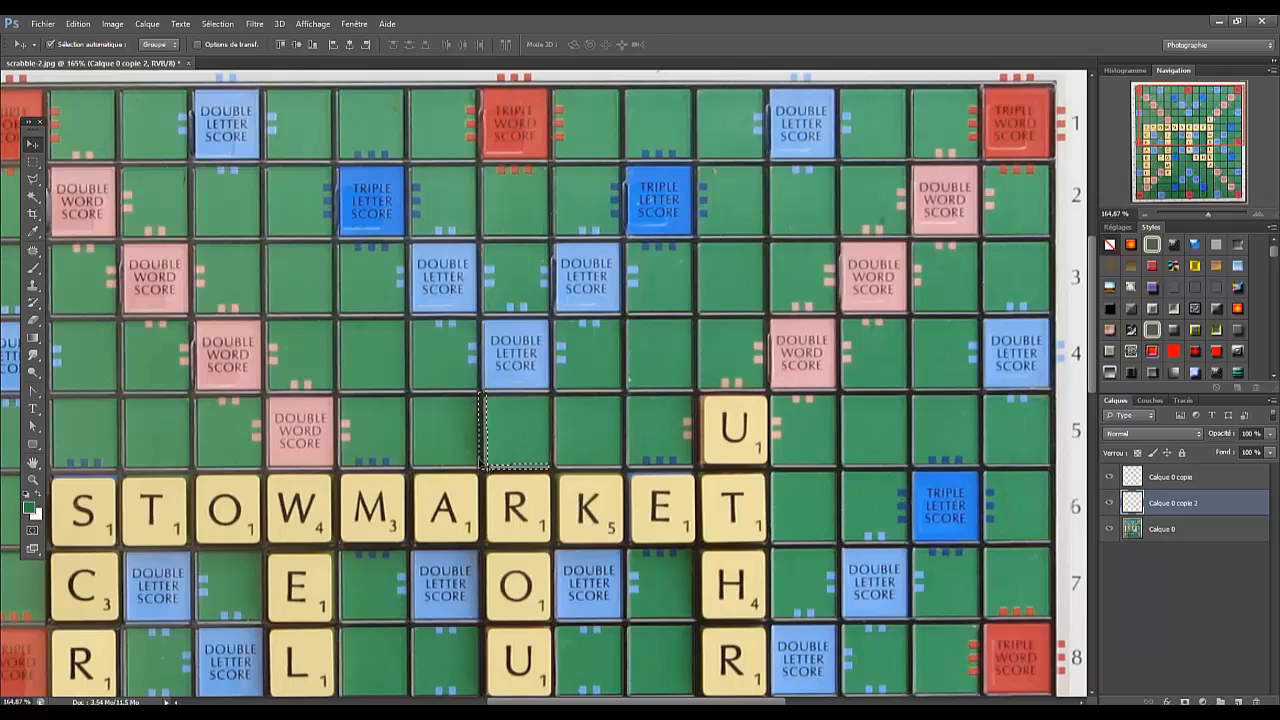
pyautogui.click(484, 465)
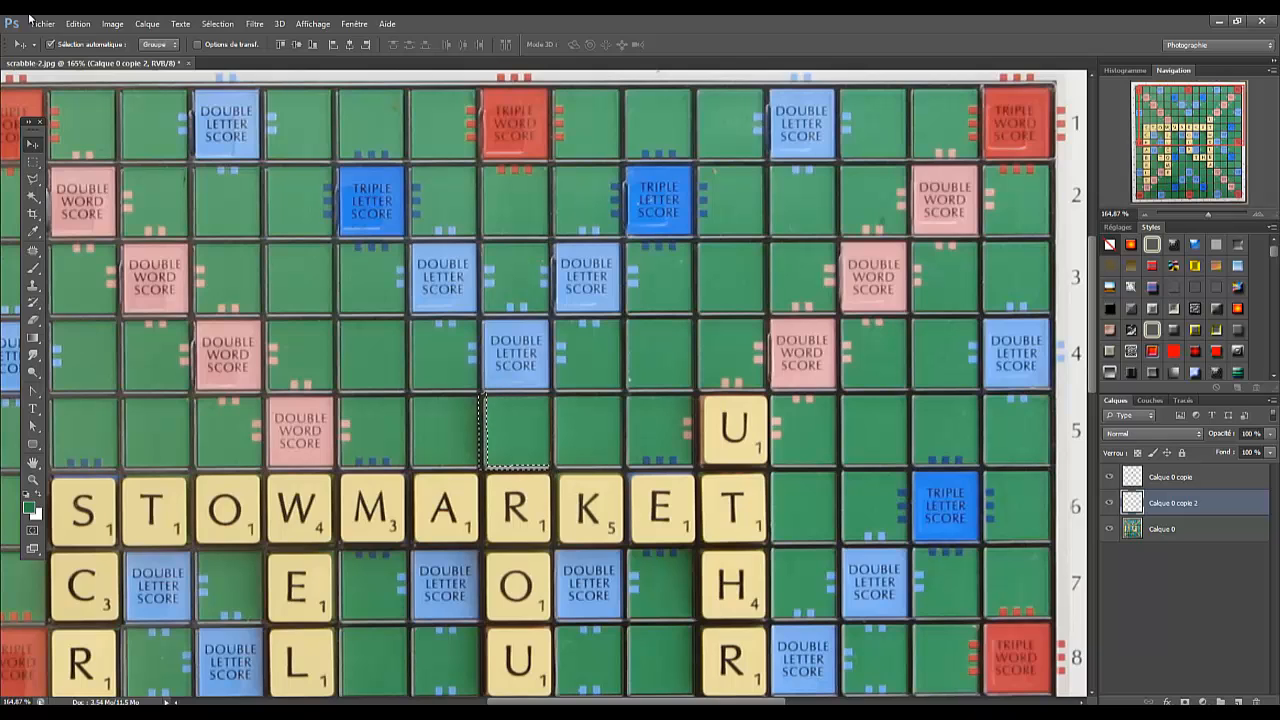
pyautogui.click(217, 23)
pyautogui.click(222, 51)
pyautogui.moveTo(1210, 216); pyautogui.dragTo(1208, 218)
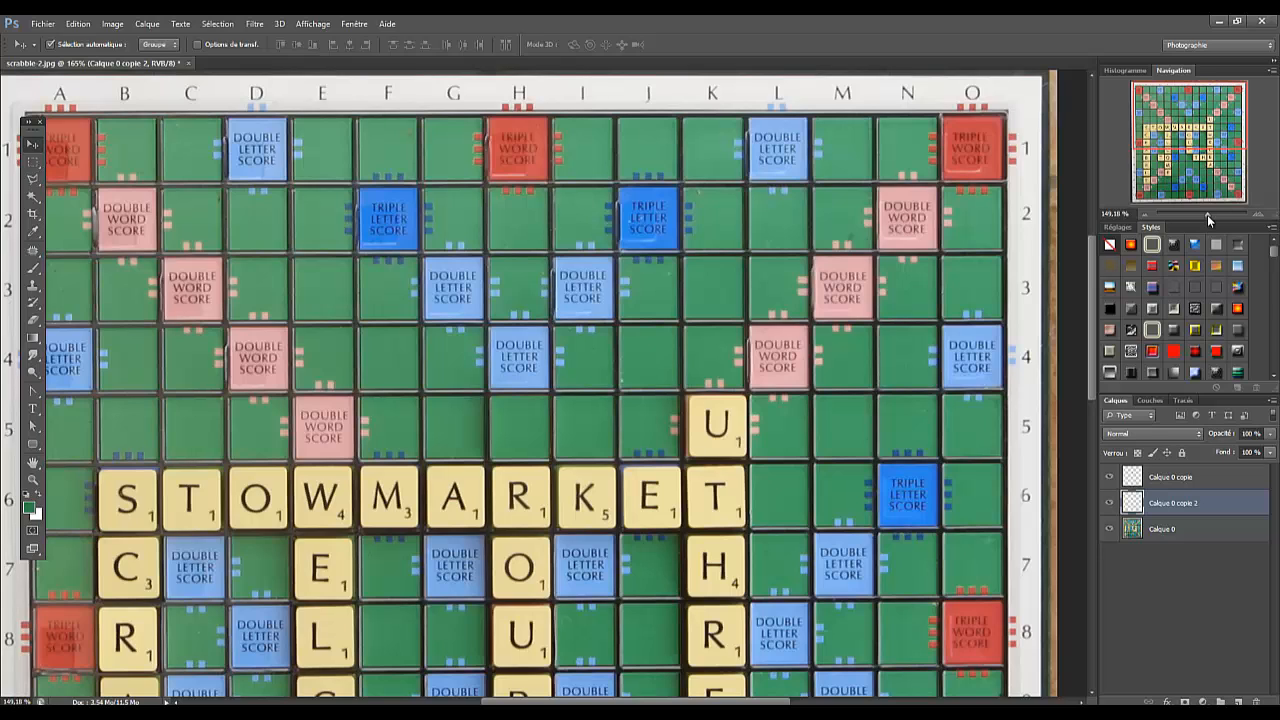
# - Duplicate the Calque 0 layer and select the P tile in square H9 with the Rectangular Marquee
pyautogui.press('a')
pyautogui.moveTo(1207, 215); pyautogui.dragTo(1209, 204)
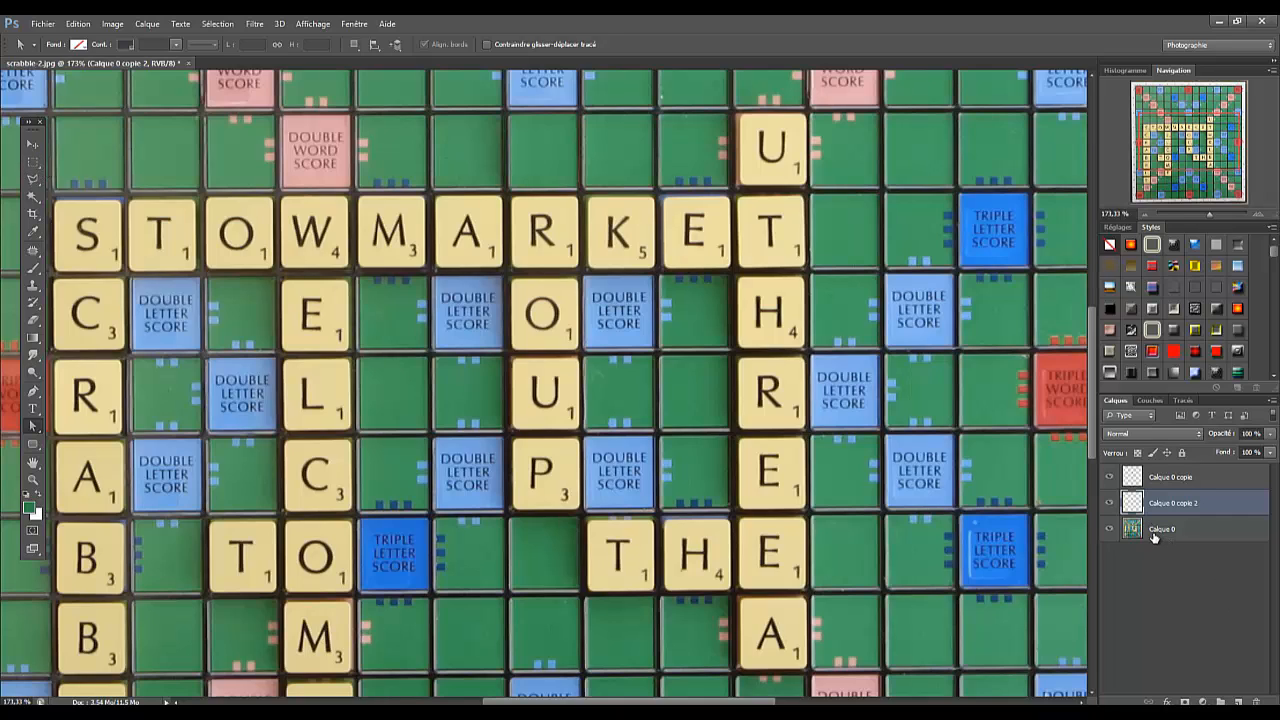
pyautogui.moveTo(1155, 538); pyautogui.dragTo(1239, 703)
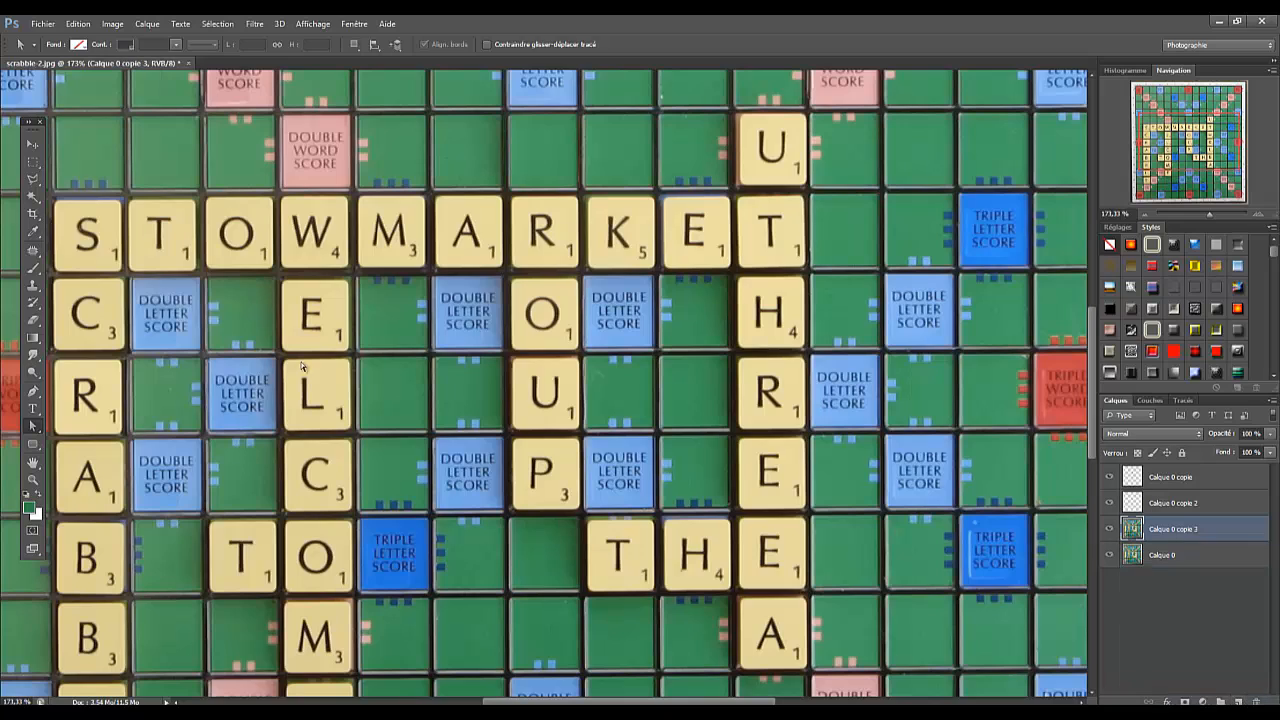
pyautogui.click(33, 164)
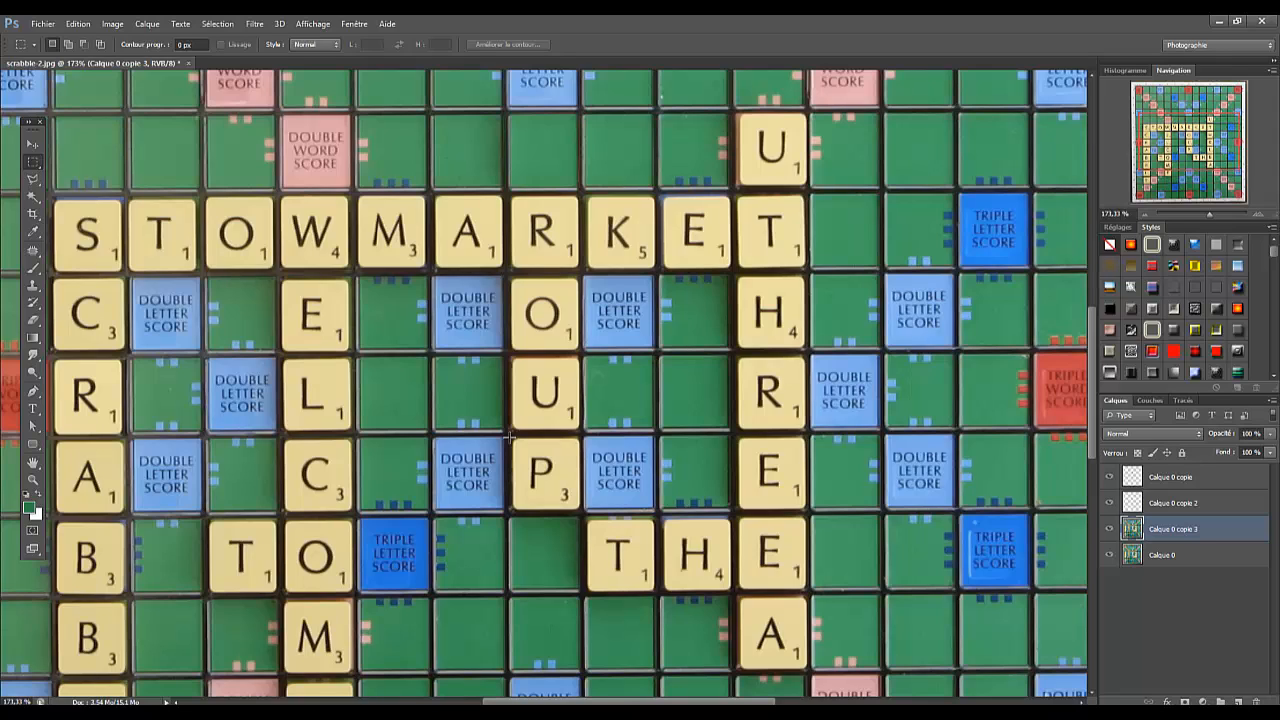
pyautogui.moveTo(509, 436); pyautogui.dragTo(582, 511)
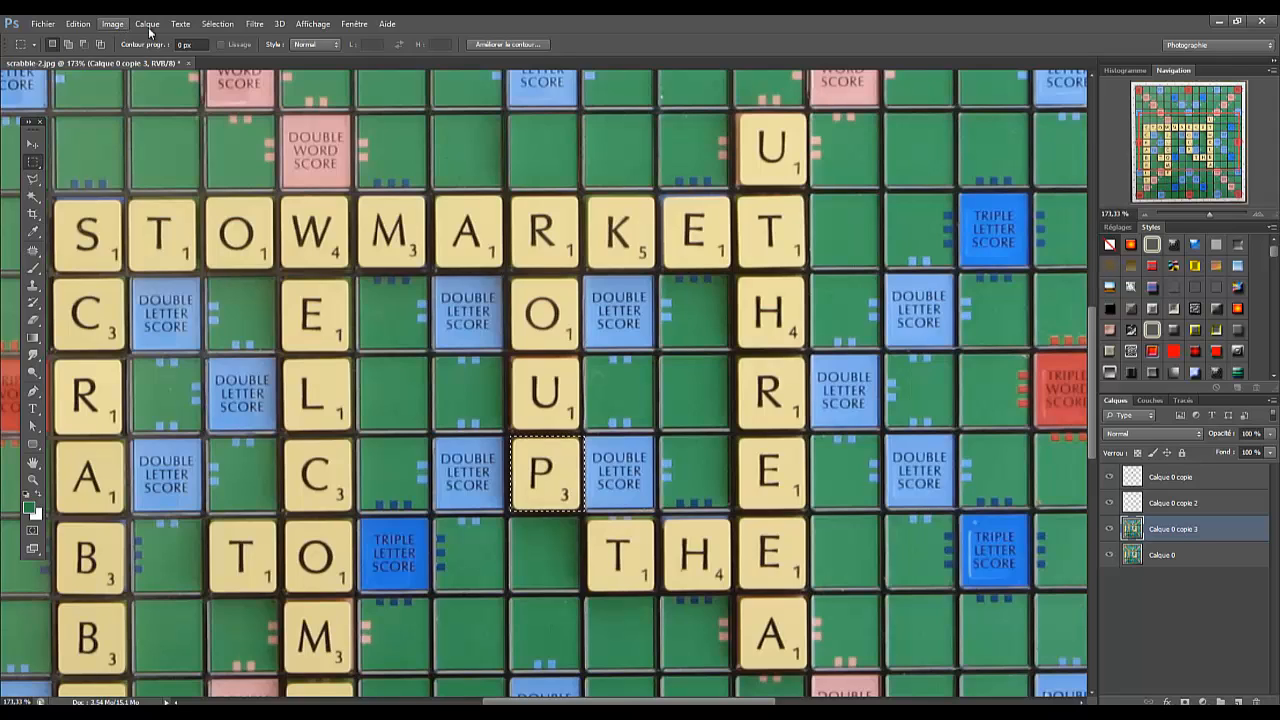
# - Invert the selection and erase everything on the duplicate layer except the P tile
pyautogui.click(211, 25)
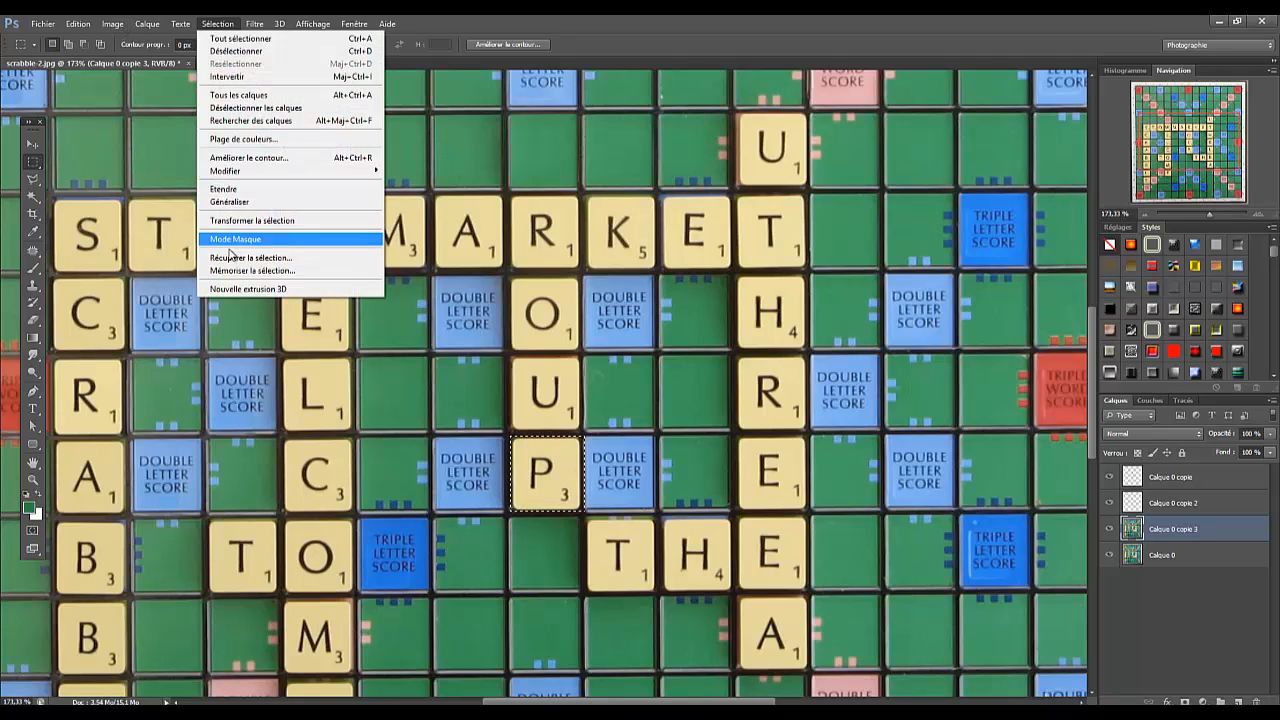
pyautogui.click(234, 77)
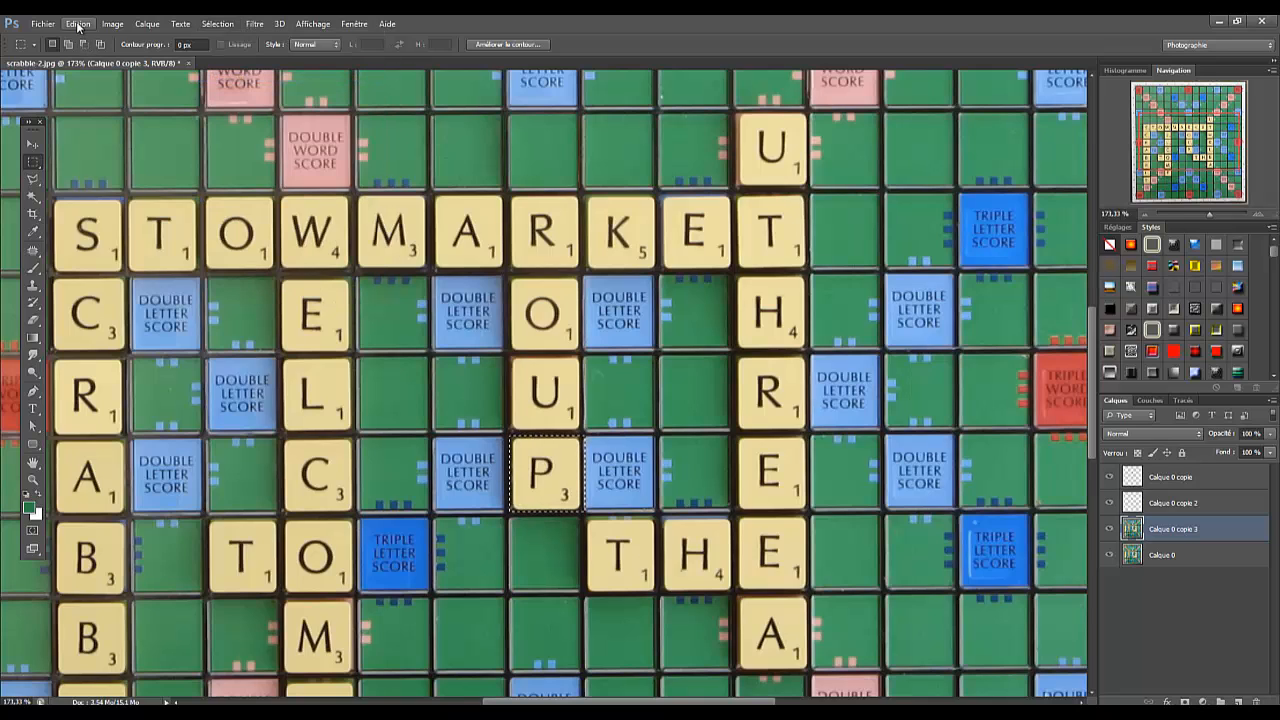
pyautogui.press('Delete')
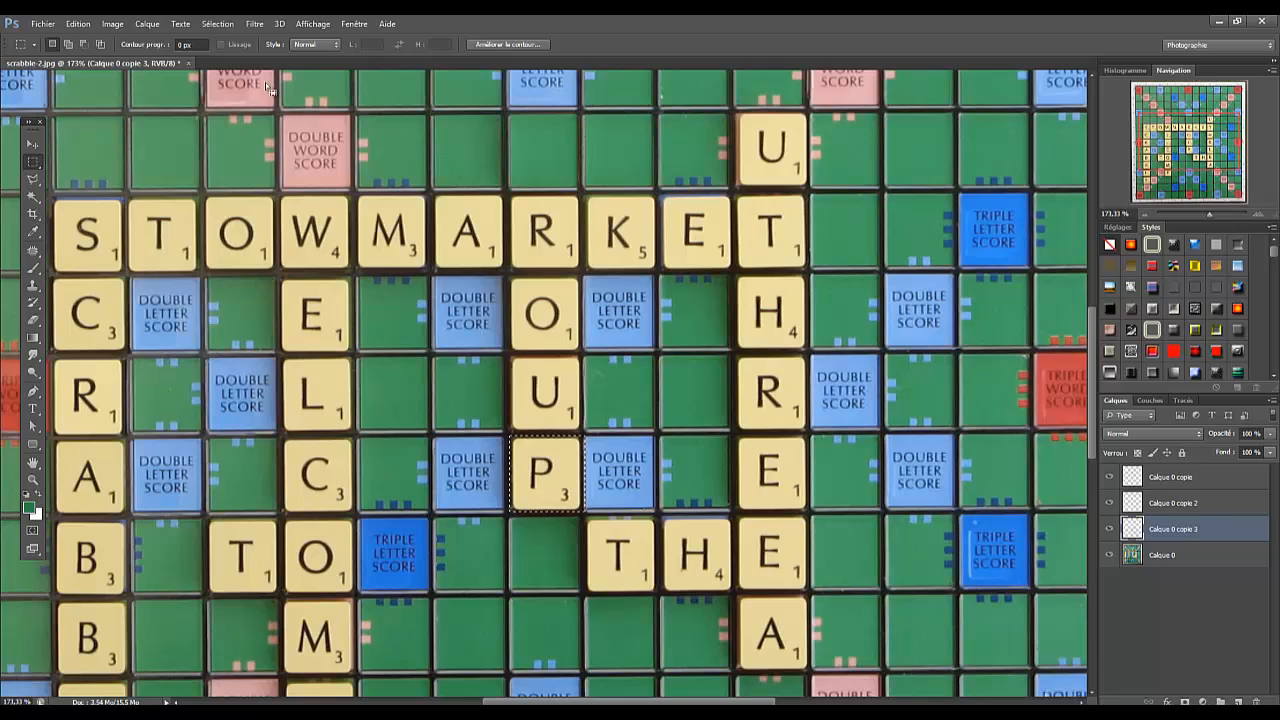
# - Move the copied P tile over the S tile in square B6 and deselect it
pyautogui.click(31, 145)
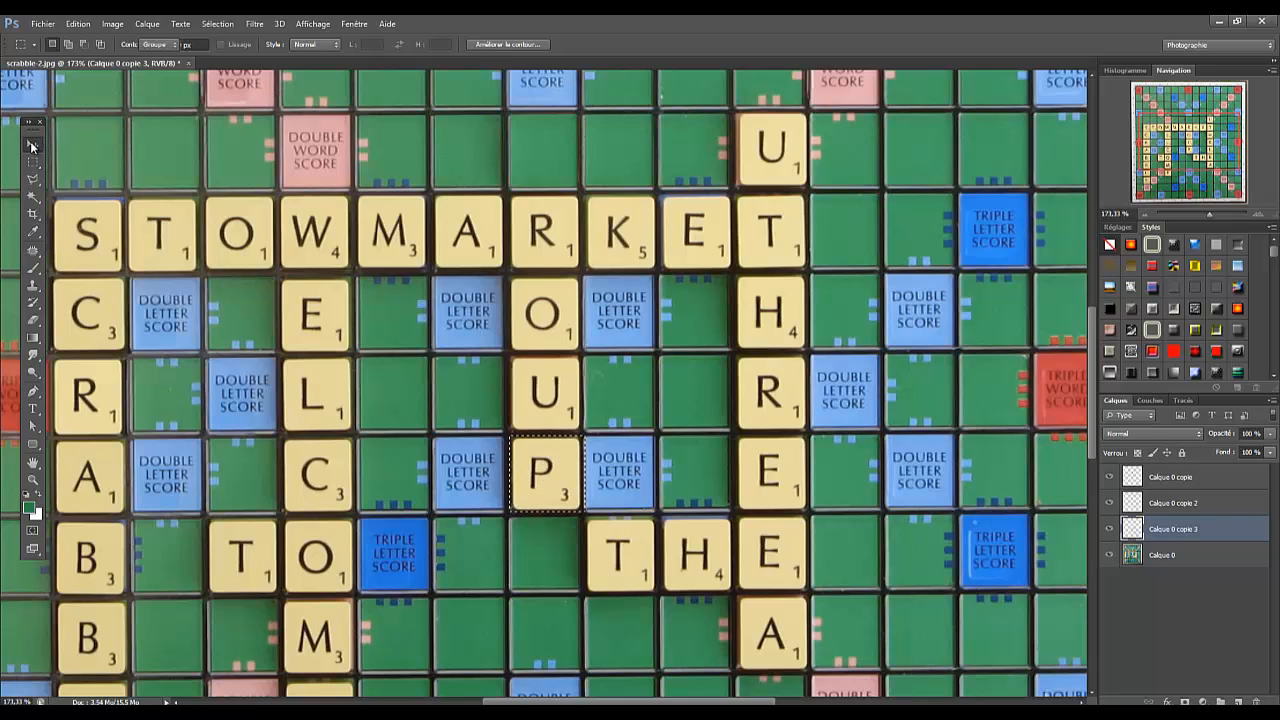
pyautogui.click(31, 145)
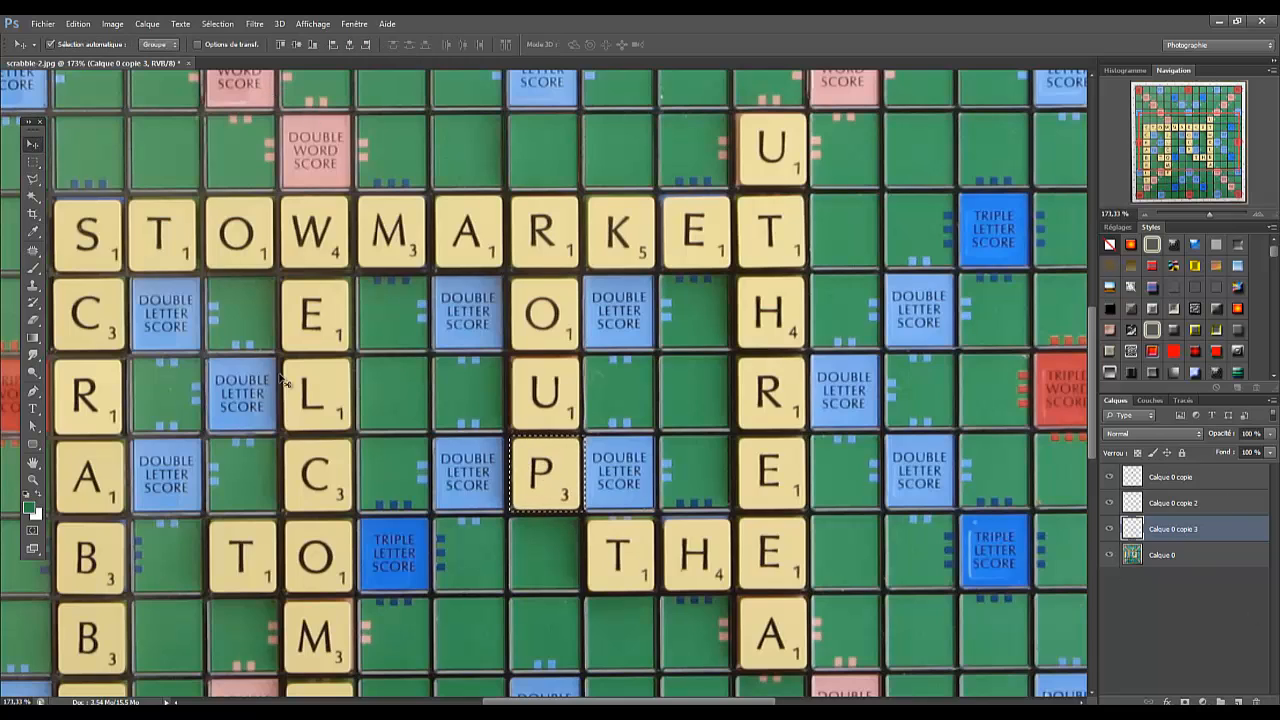
pyautogui.moveTo(560, 492); pyautogui.dragTo(101, 253)
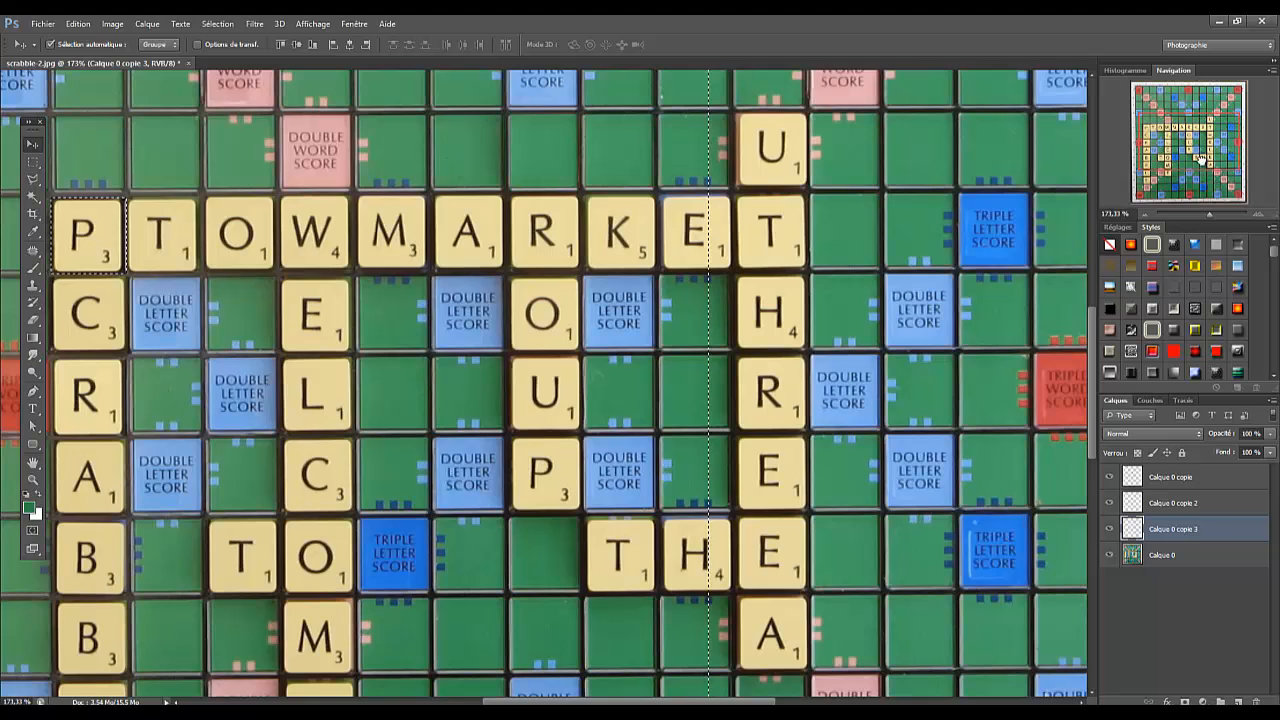
pyautogui.moveTo(1203, 163); pyautogui.dragTo(1163, 152)
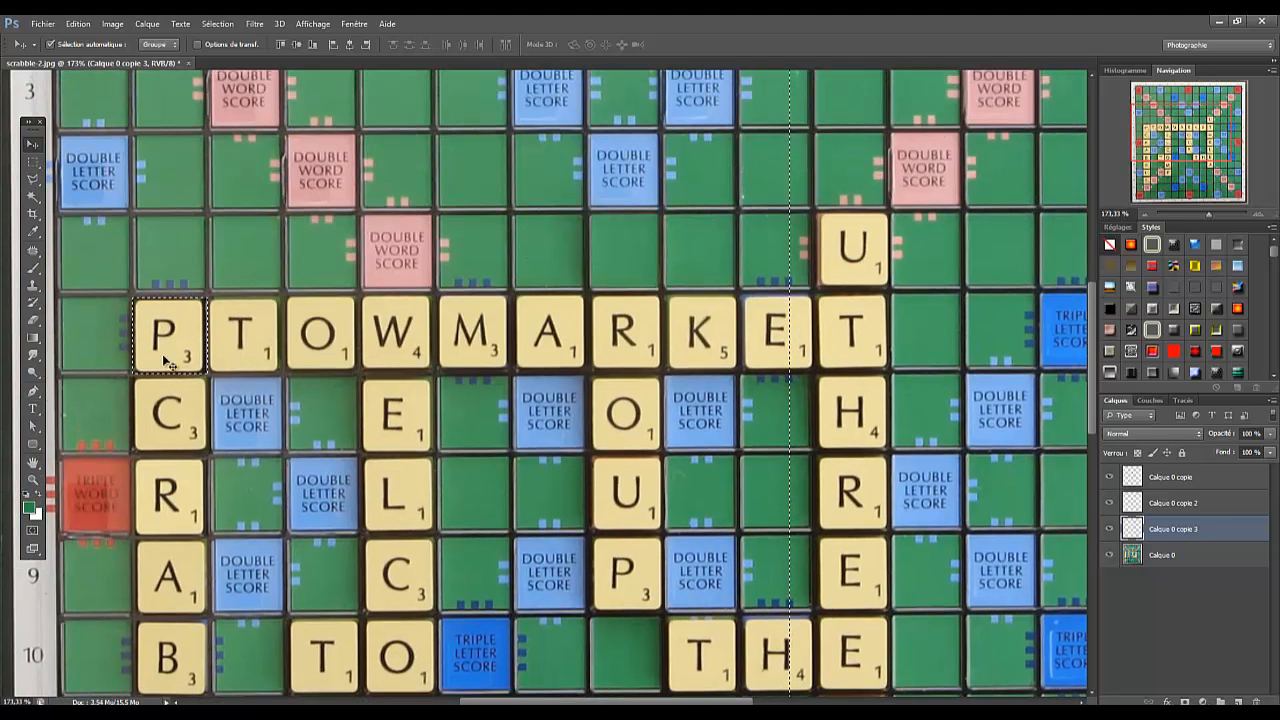
pyautogui.click(218, 24)
pyautogui.click(234, 51)
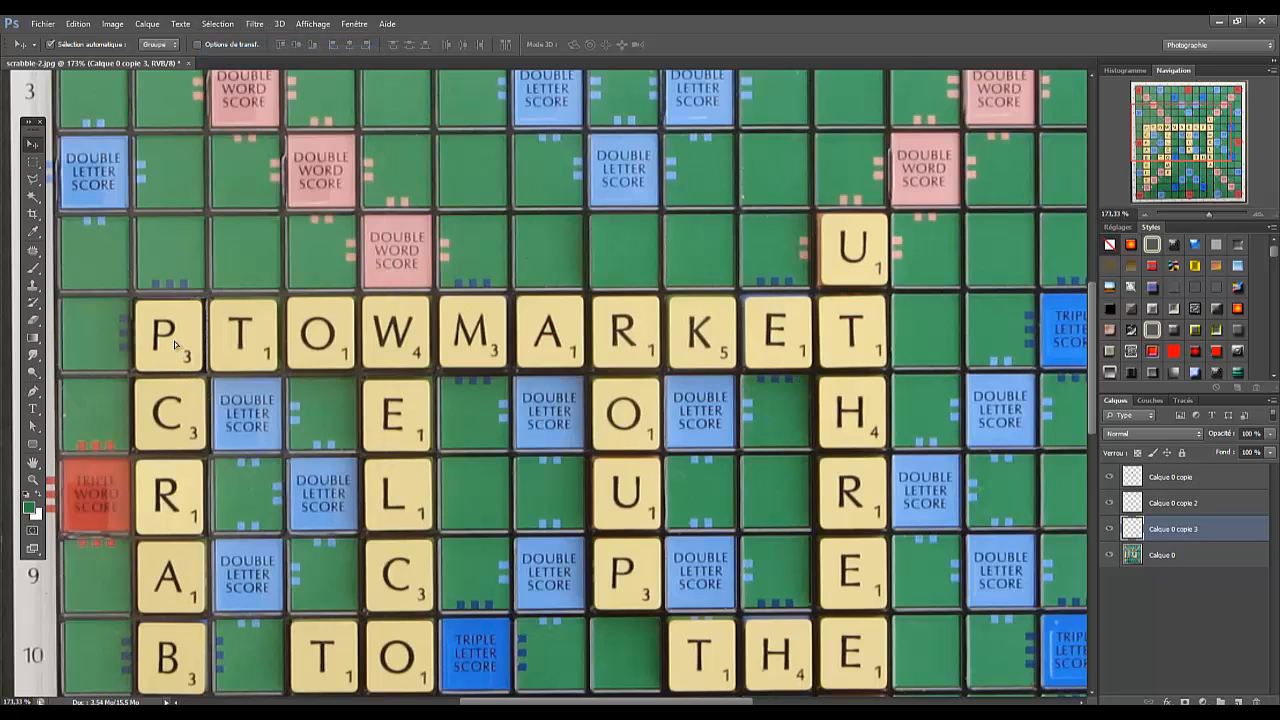
# - Fine-tune the copied P tile's position so it fits exactly over the tile in square B6
pyautogui.moveTo(174, 336); pyautogui.dragTo(174, 341)
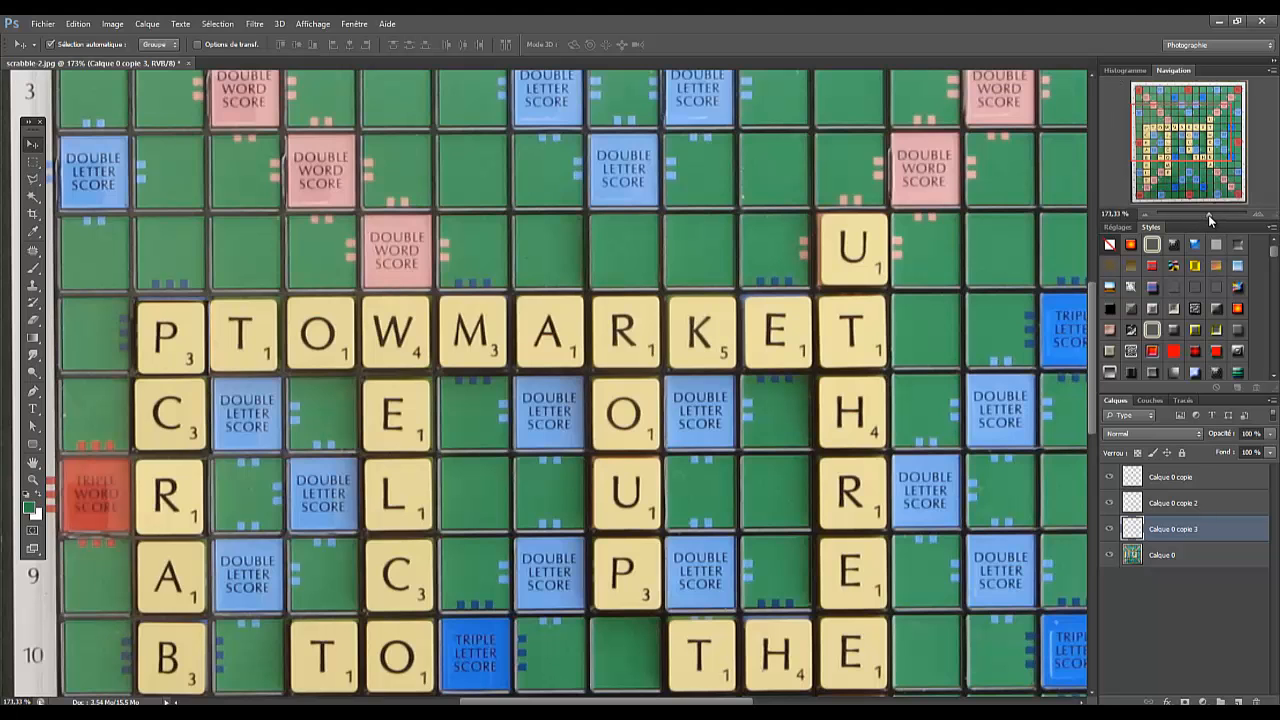
pyautogui.moveTo(1208, 214); pyautogui.dragTo(1201, 211)
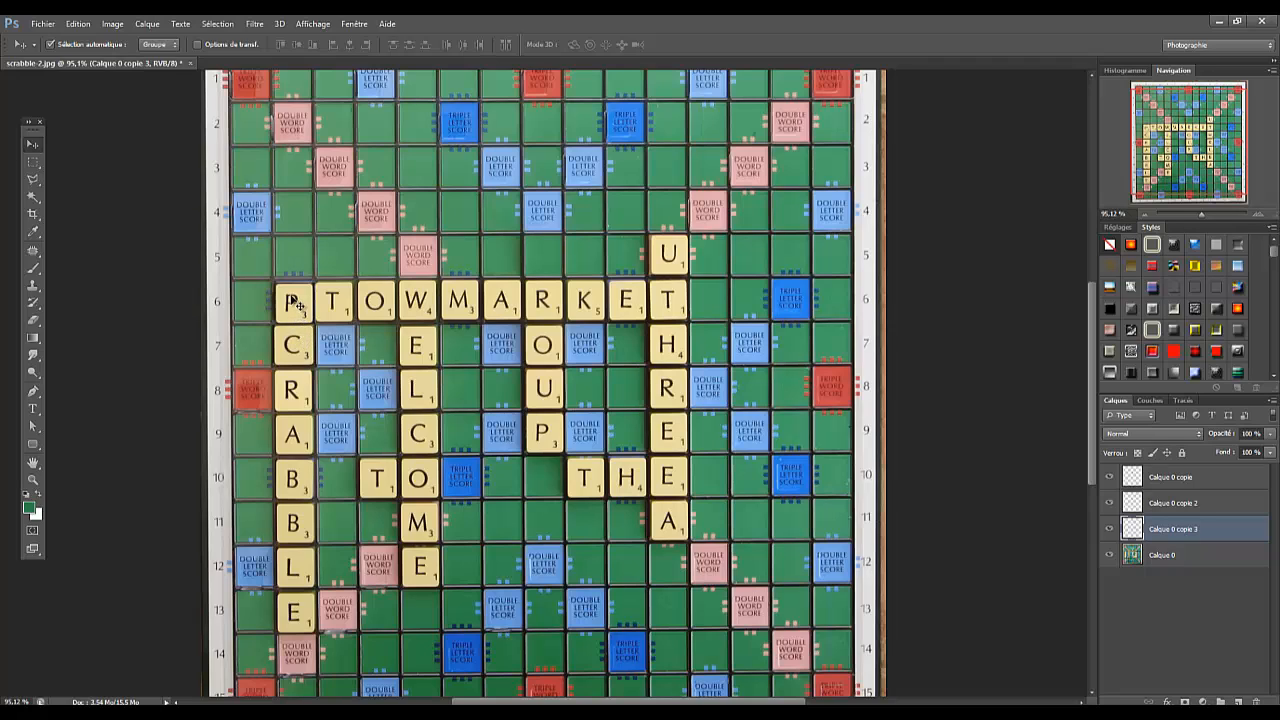
pyautogui.moveTo(292, 303); pyautogui.dragTo(291, 301)
pyautogui.moveTo(1201, 213); pyautogui.dragTo(1214, 214)
pyautogui.moveTo(1187, 140); pyautogui.dragTo(1164, 132)
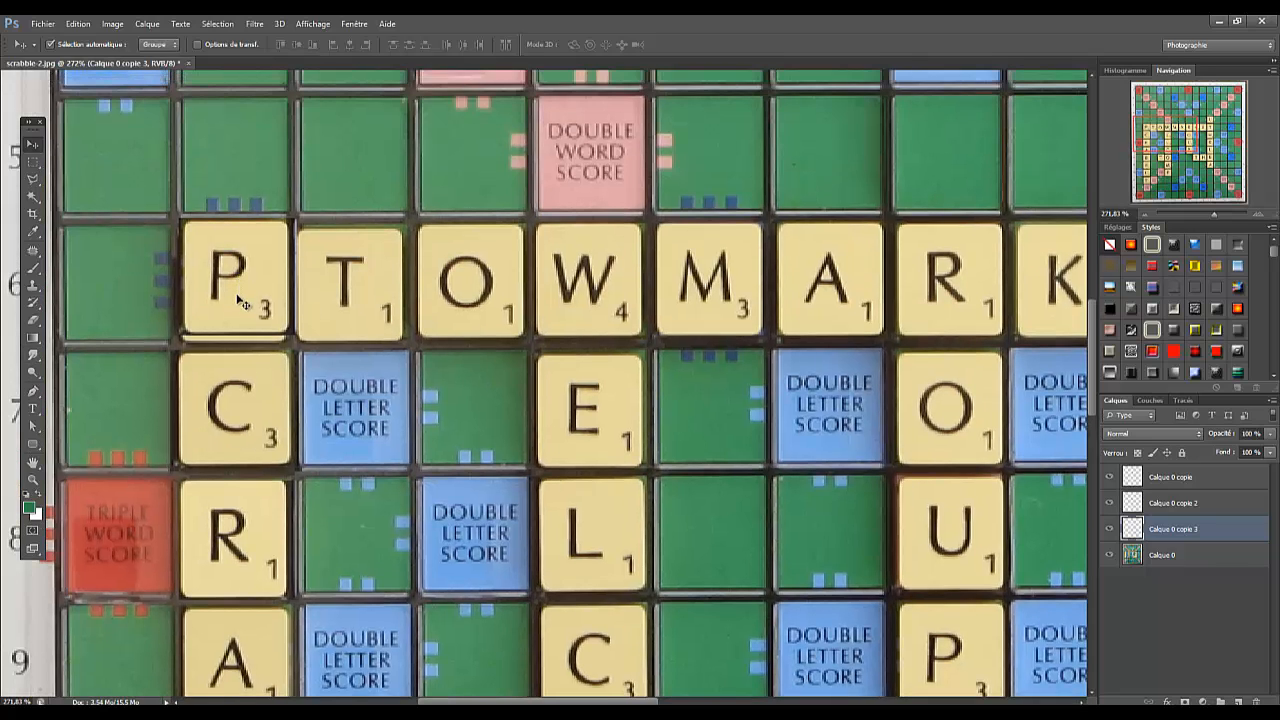
pyautogui.moveTo(238, 297); pyautogui.dragTo(238, 304)
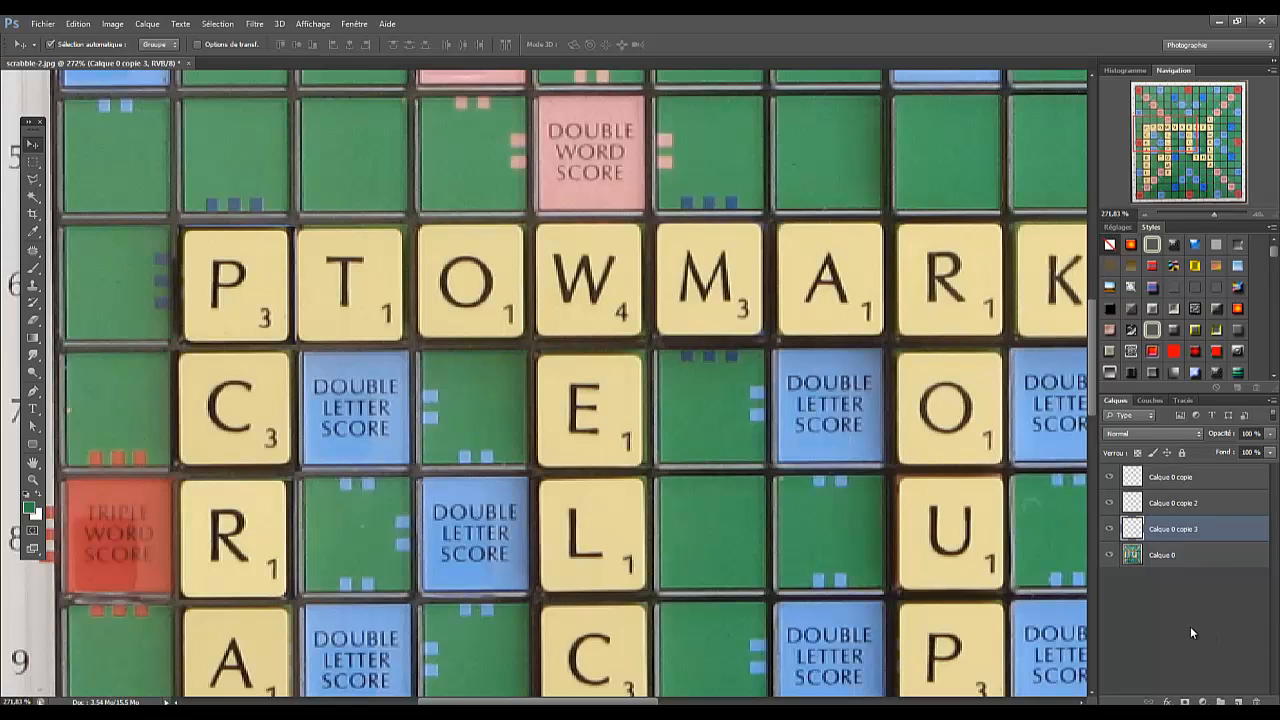
# - Duplicate the Calque 0 layer again and select the O tile in square D6 with the Rectangular Marquee
pyautogui.click(1166, 618)
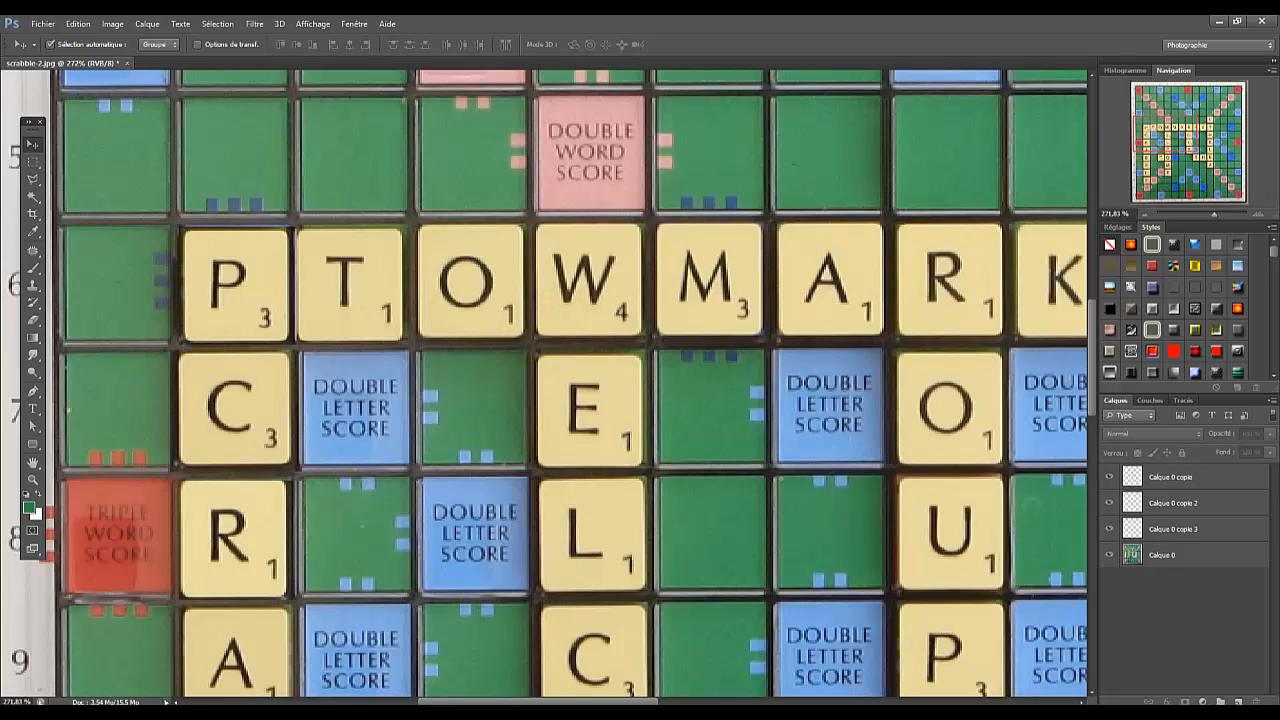
pyautogui.moveTo(1166, 560); pyautogui.dragTo(1241, 700)
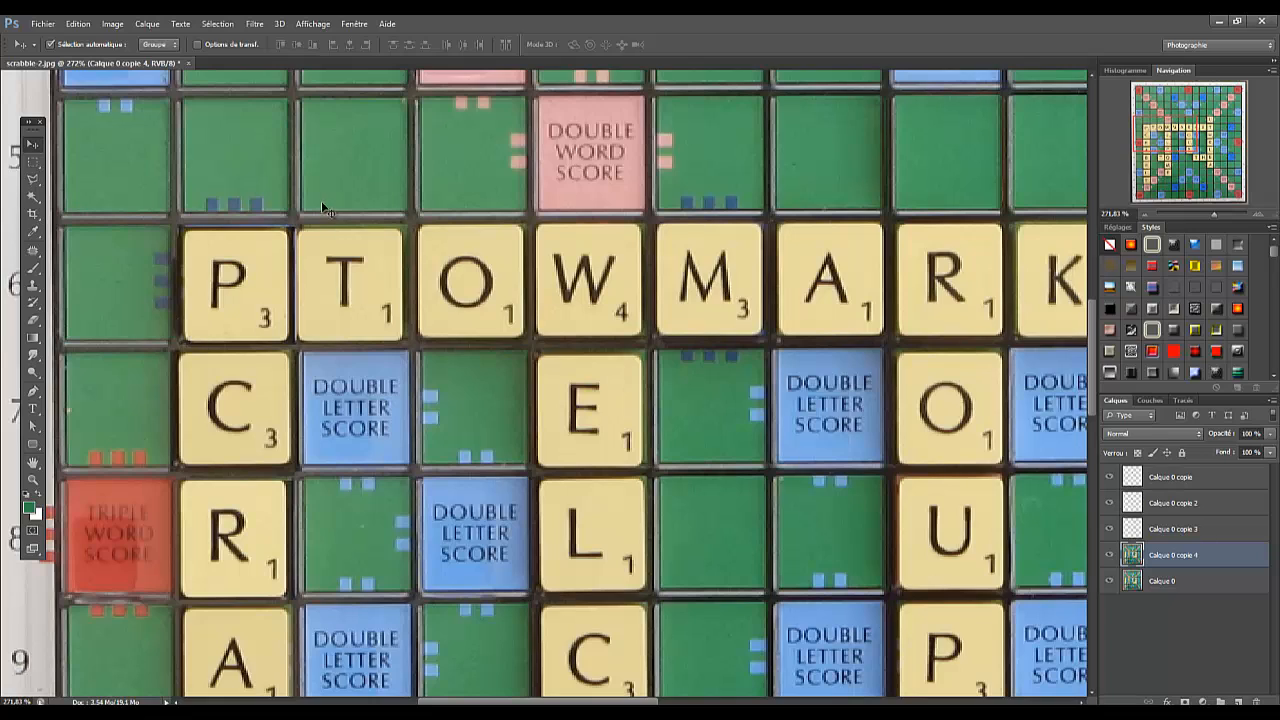
pyautogui.click(33, 161)
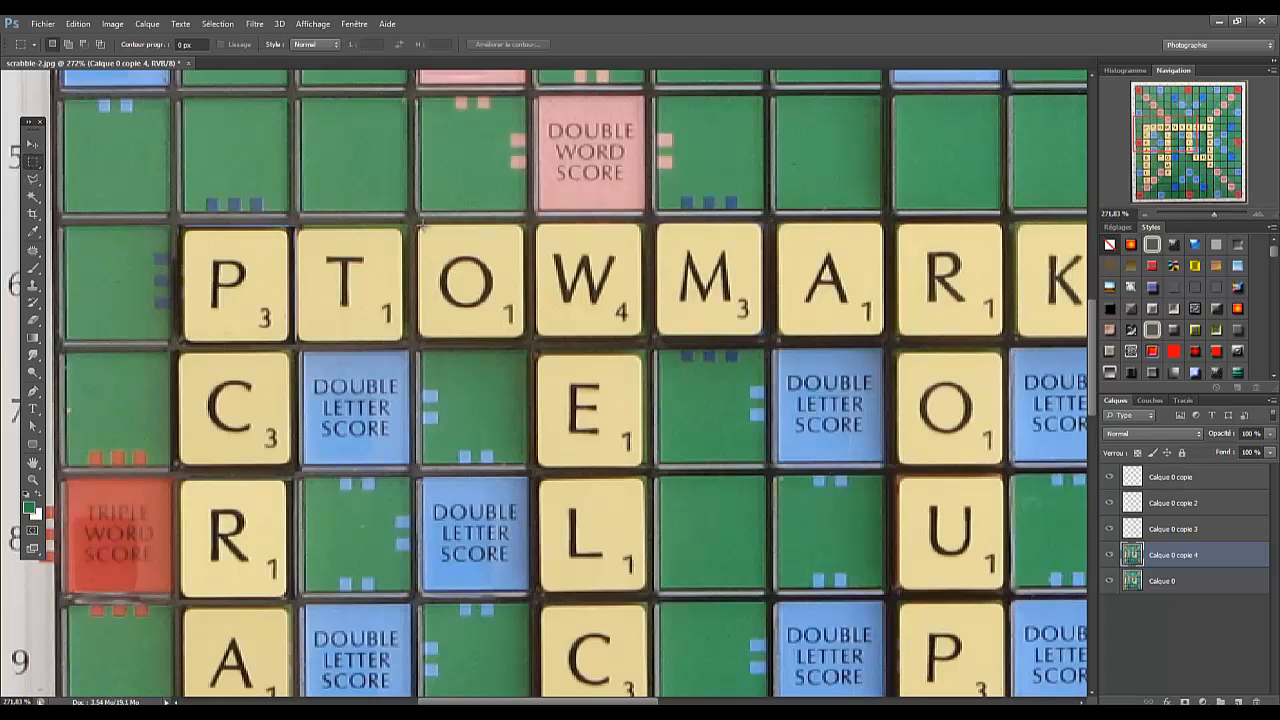
pyautogui.moveTo(422, 226); pyautogui.dragTo(521, 338)
pyautogui.click(521, 338)
pyautogui.moveTo(424, 228); pyautogui.dragTo(522, 339)
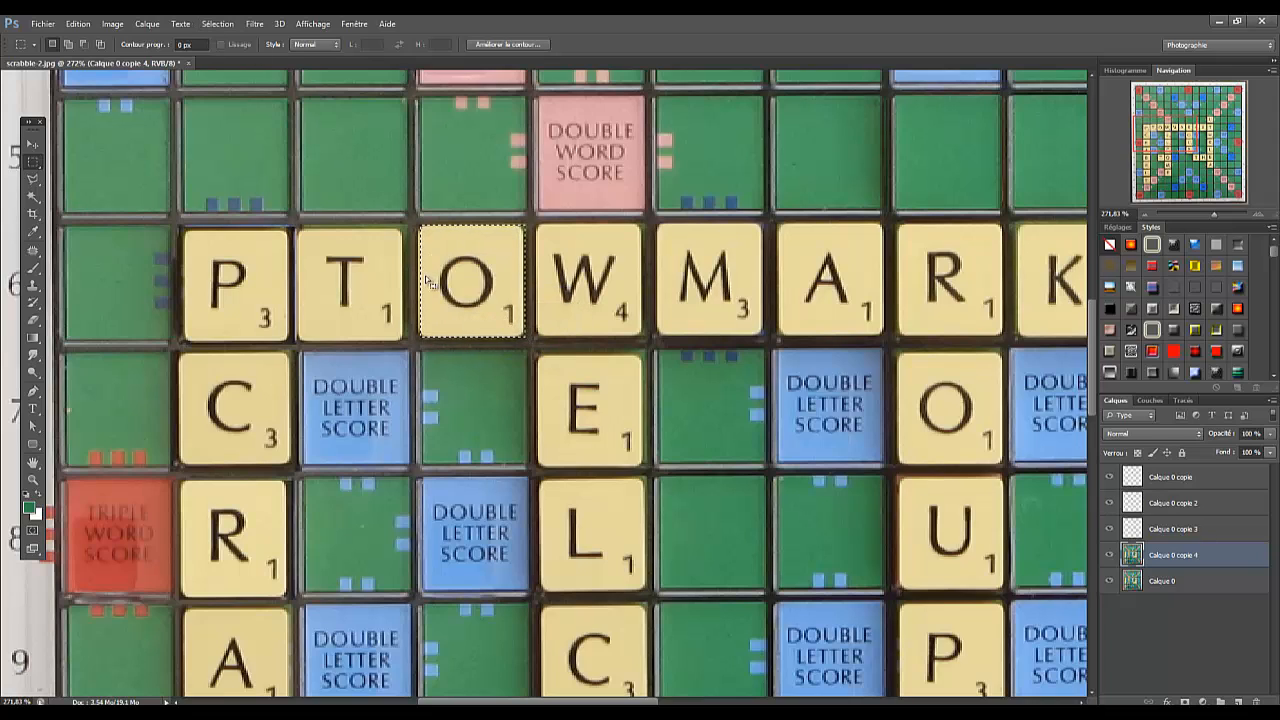
# - Transform the selection around the O tile, extending its left edge to 103.45% width, and apply it
pyautogui.click(224, 33)
pyautogui.click(232, 224)
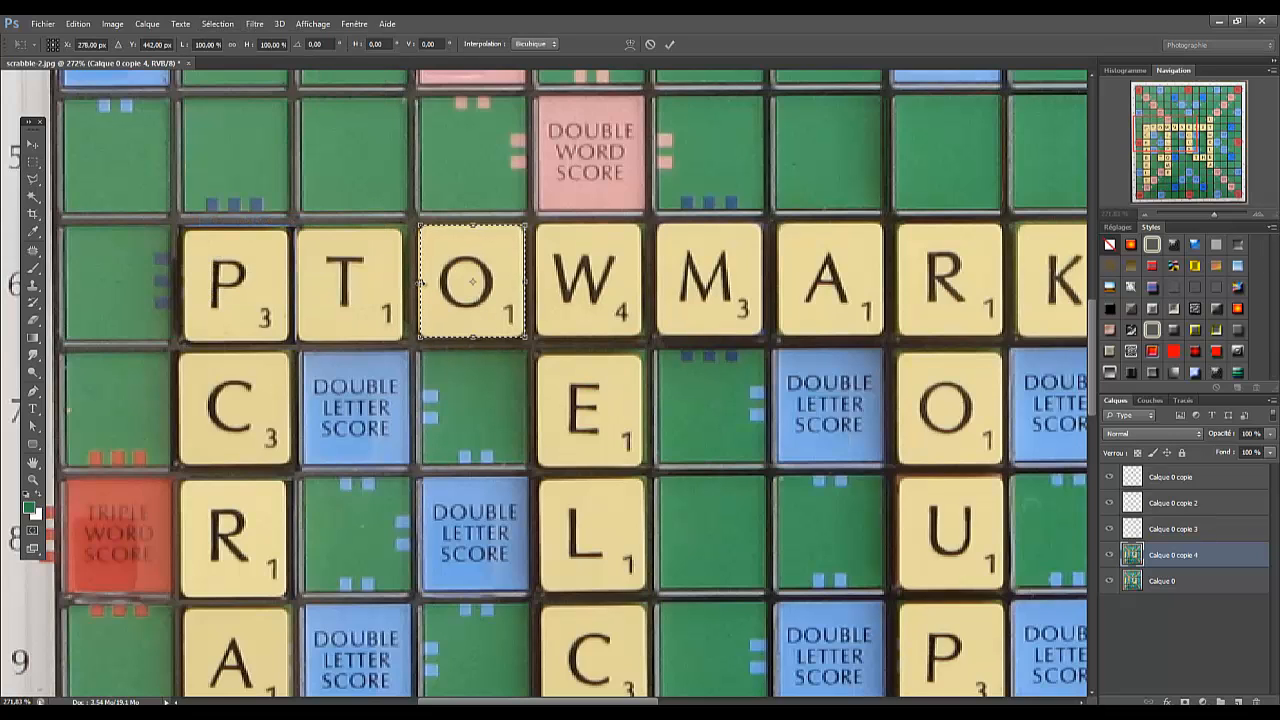
pyautogui.moveTo(418, 283); pyautogui.dragTo(414, 283)
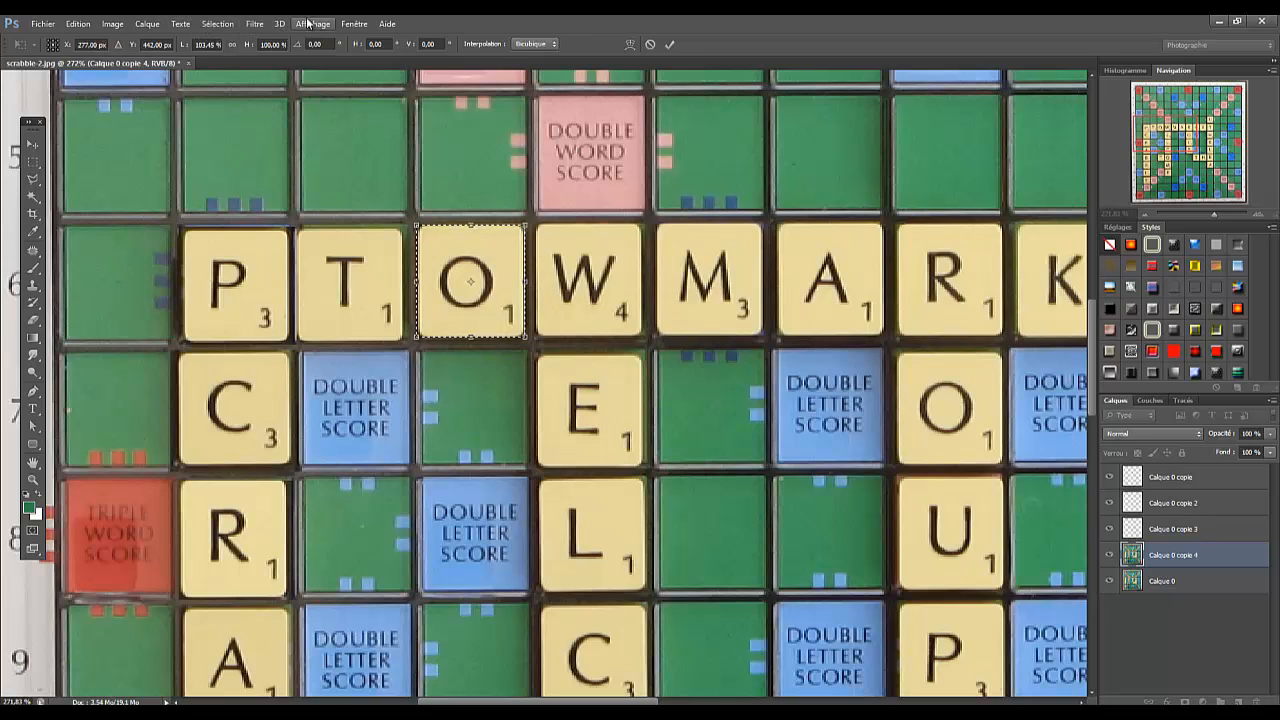
pyautogui.click(670, 44)
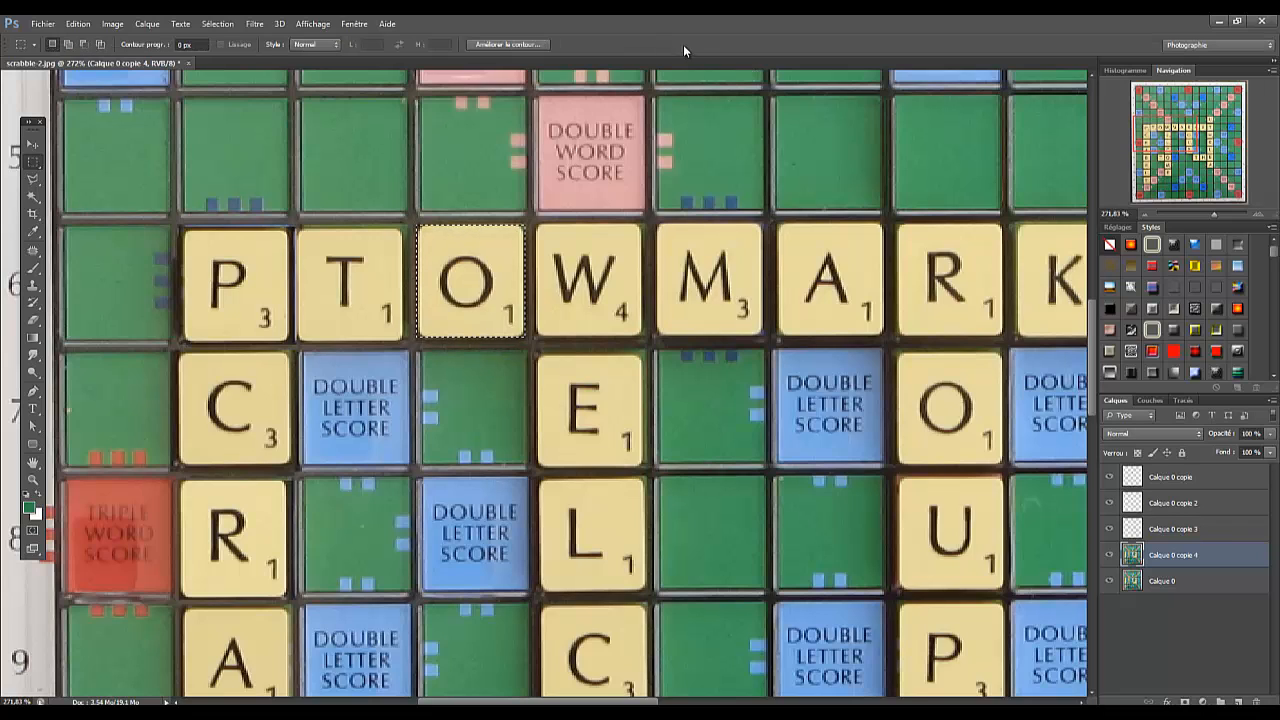
# - Invert the selection and erase everything on the new copy except the O tile
pyautogui.click(216, 24)
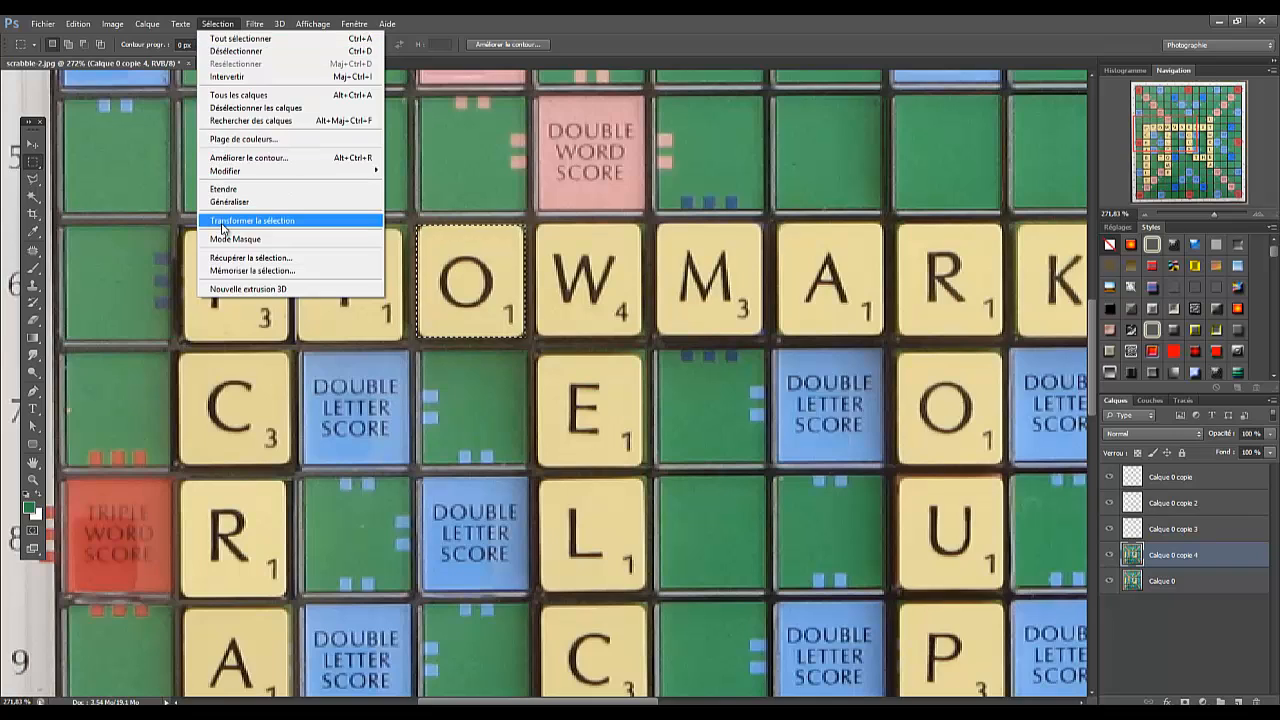
pyautogui.click(220, 77)
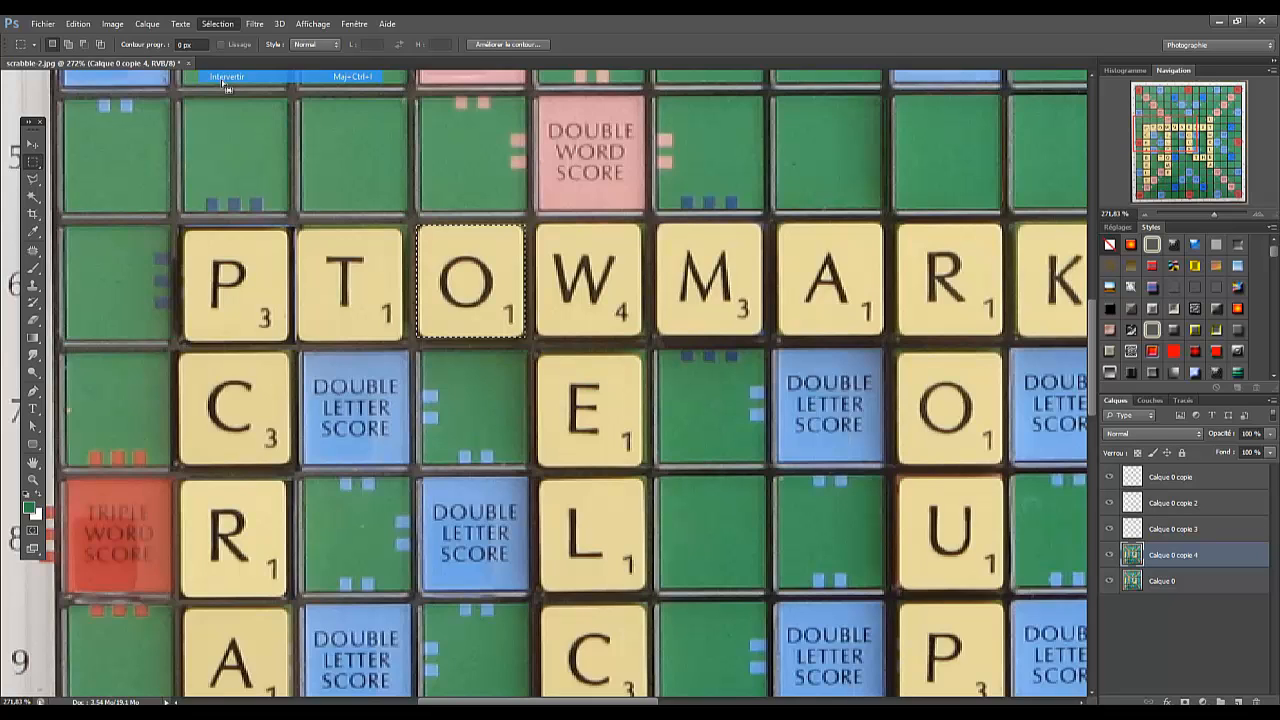
pyautogui.click(1196, 214)
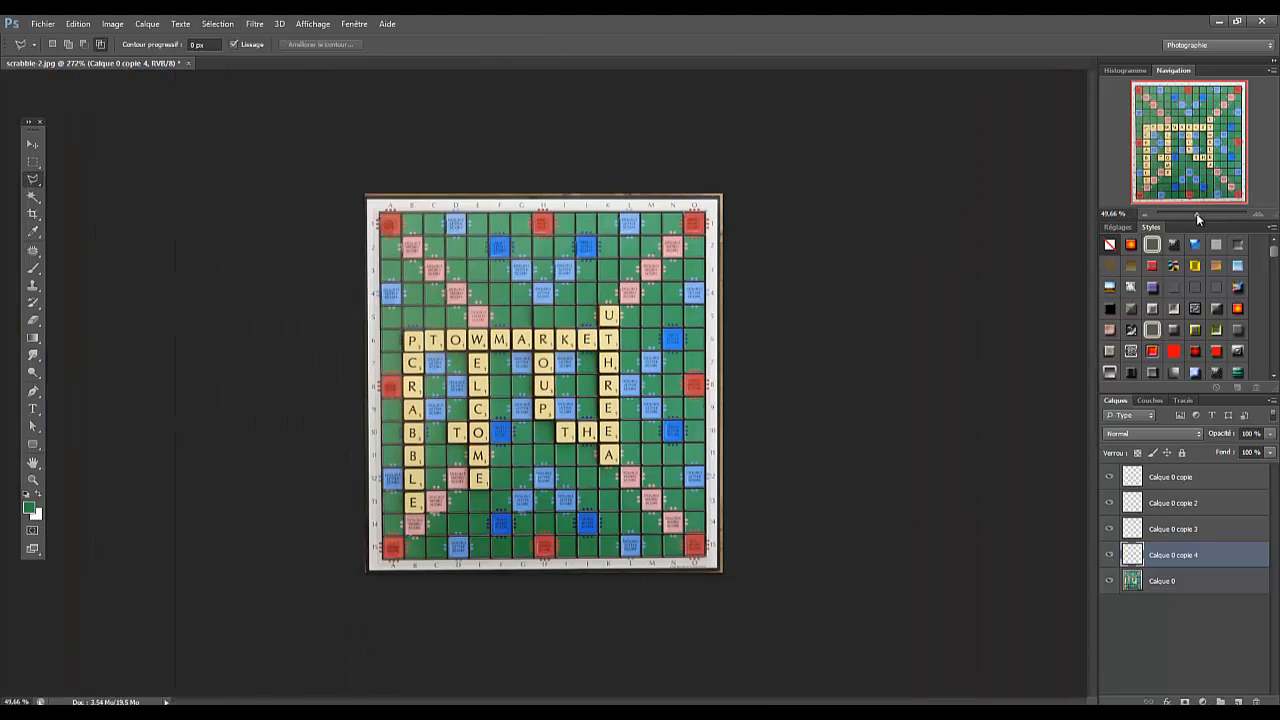
pyautogui.click(1203, 214)
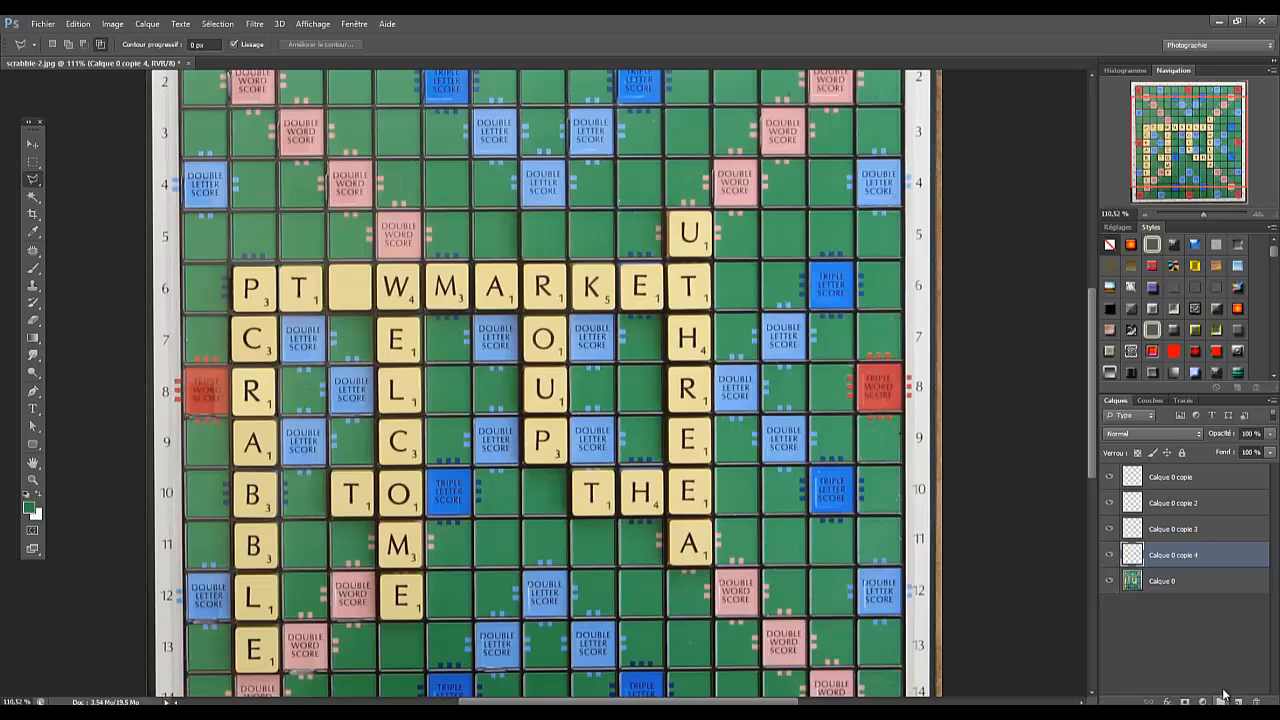
# - Select the four copied layers and merge all visible layers into one
pyautogui.click(1166, 479)
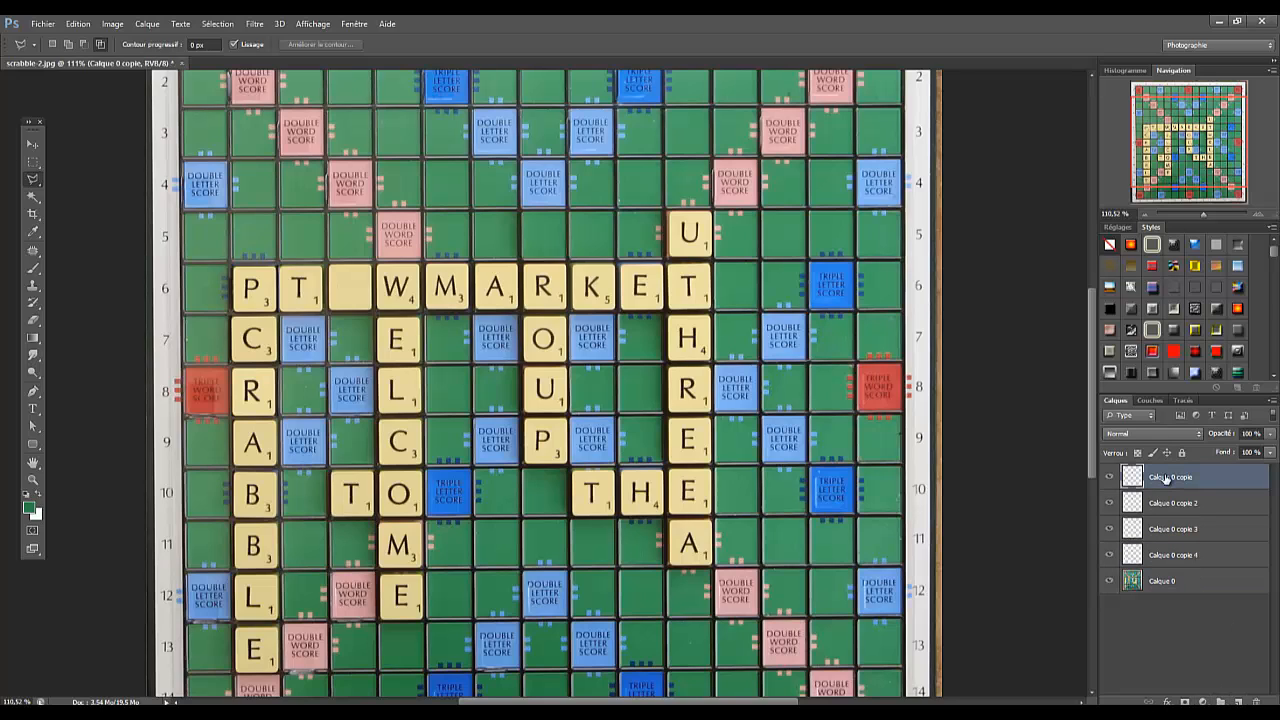
pyautogui.keyDown('shift'); pyautogui.click(1176, 556); pyautogui.keyUp('shift')
pyautogui.rightClick(1176, 556)
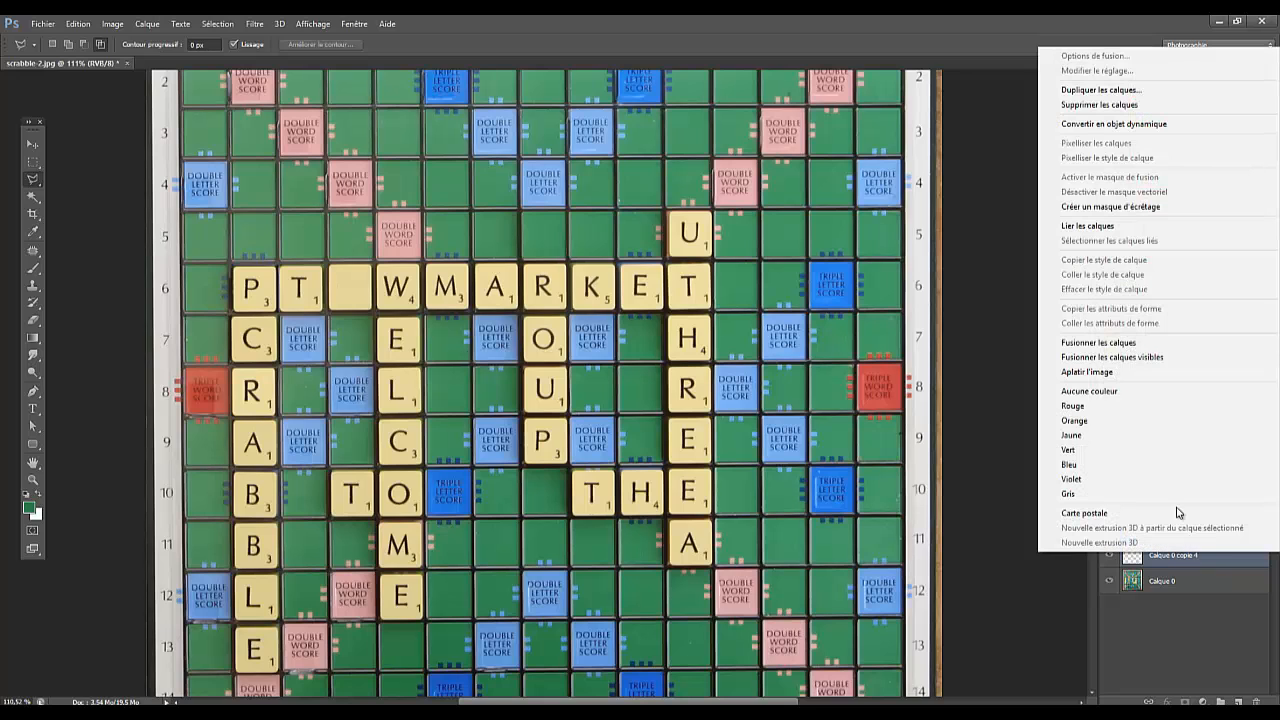
pyautogui.click(1110, 357)
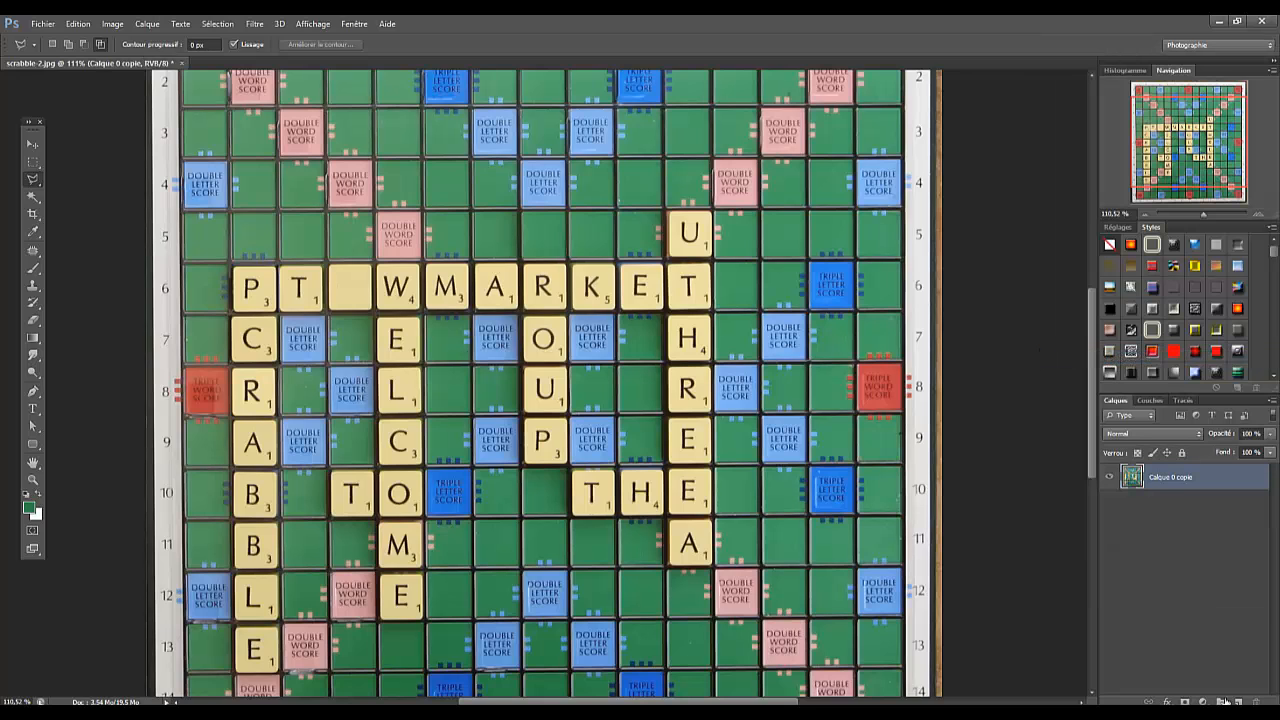
# - Duplicate the Calque 0 copie layer and select the Triple Letter Score square F10 with the Rectangular Marquee
pyautogui.click(1178, 549)
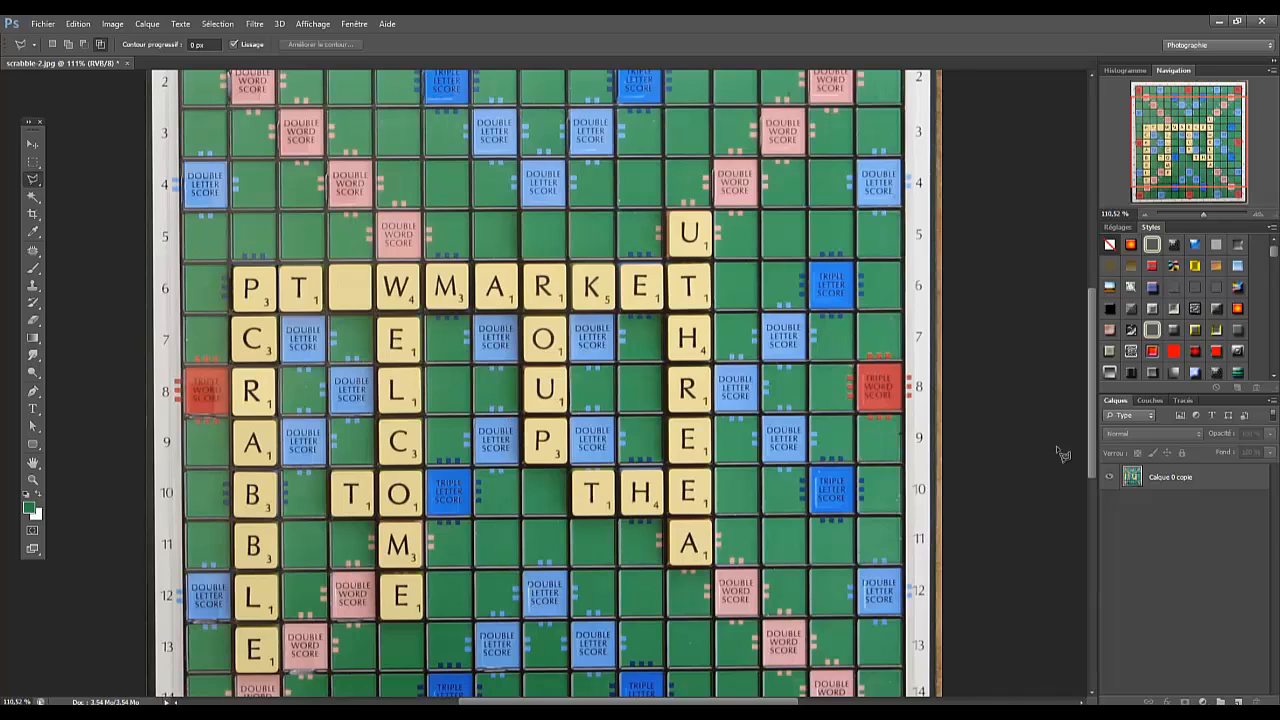
pyautogui.moveTo(1157, 485); pyautogui.dragTo(1238, 702)
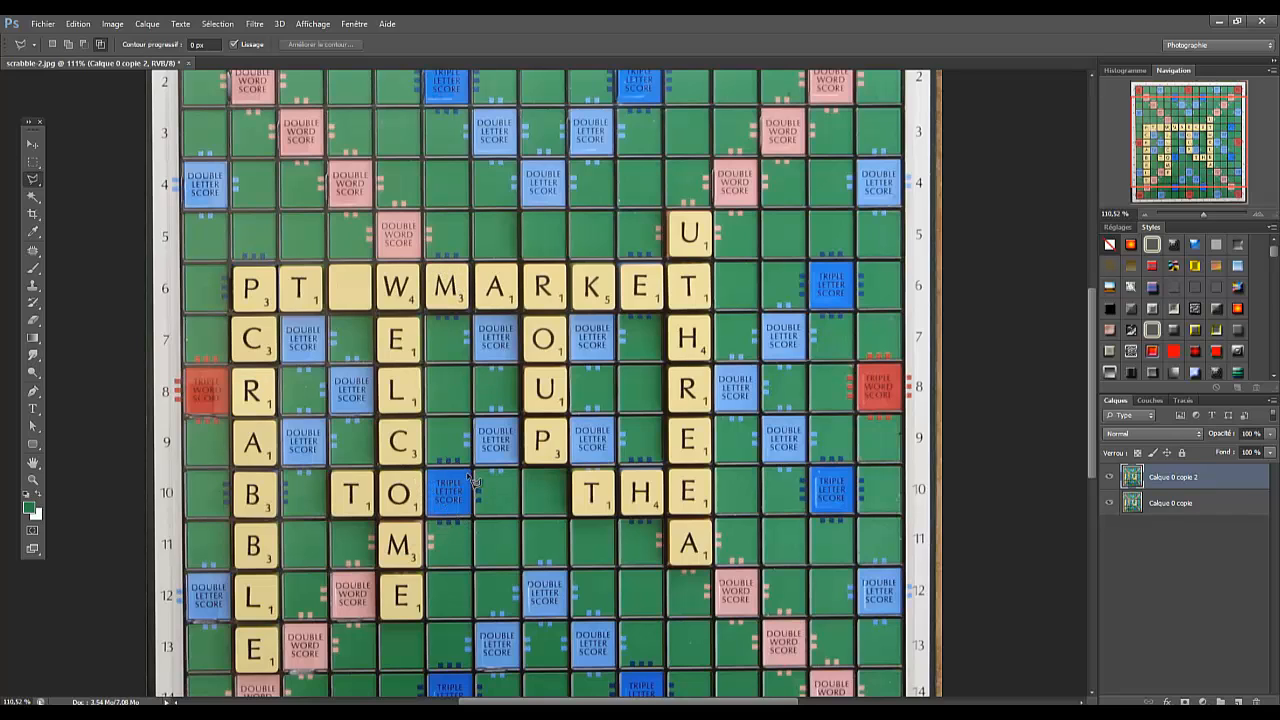
pyautogui.click(33, 162)
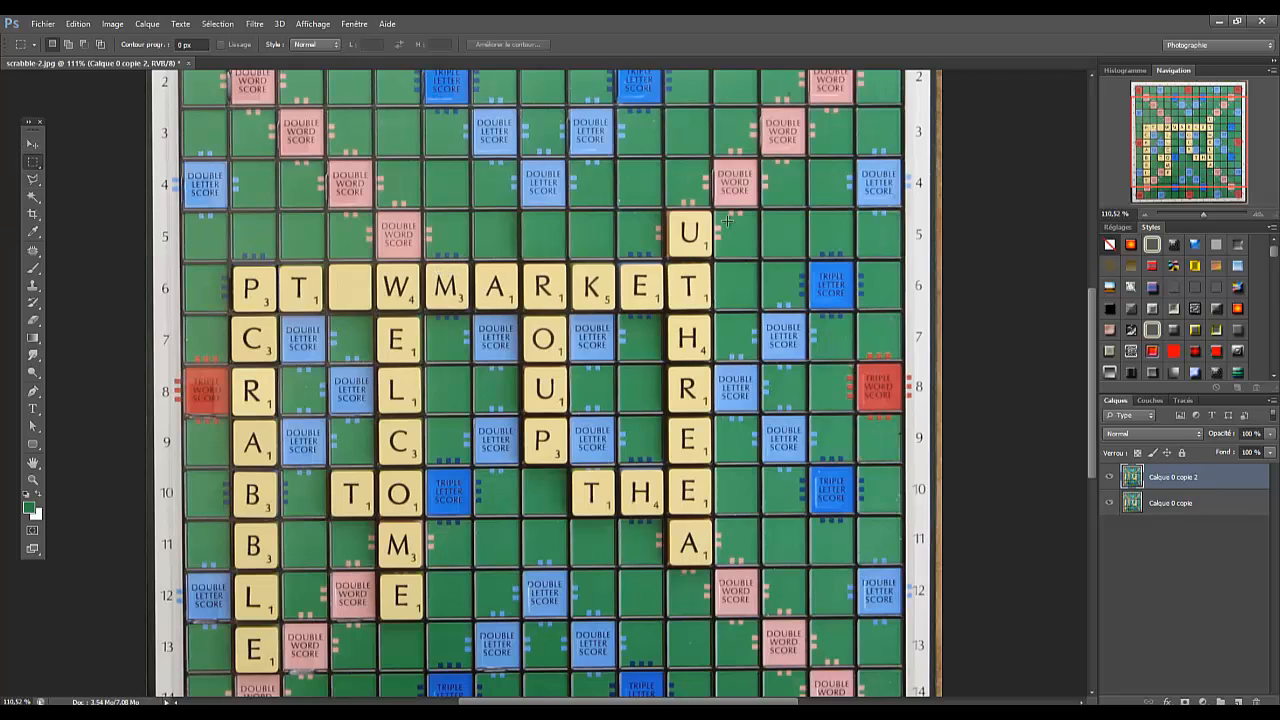
pyautogui.moveTo(1203, 216); pyautogui.dragTo(1213, 217)
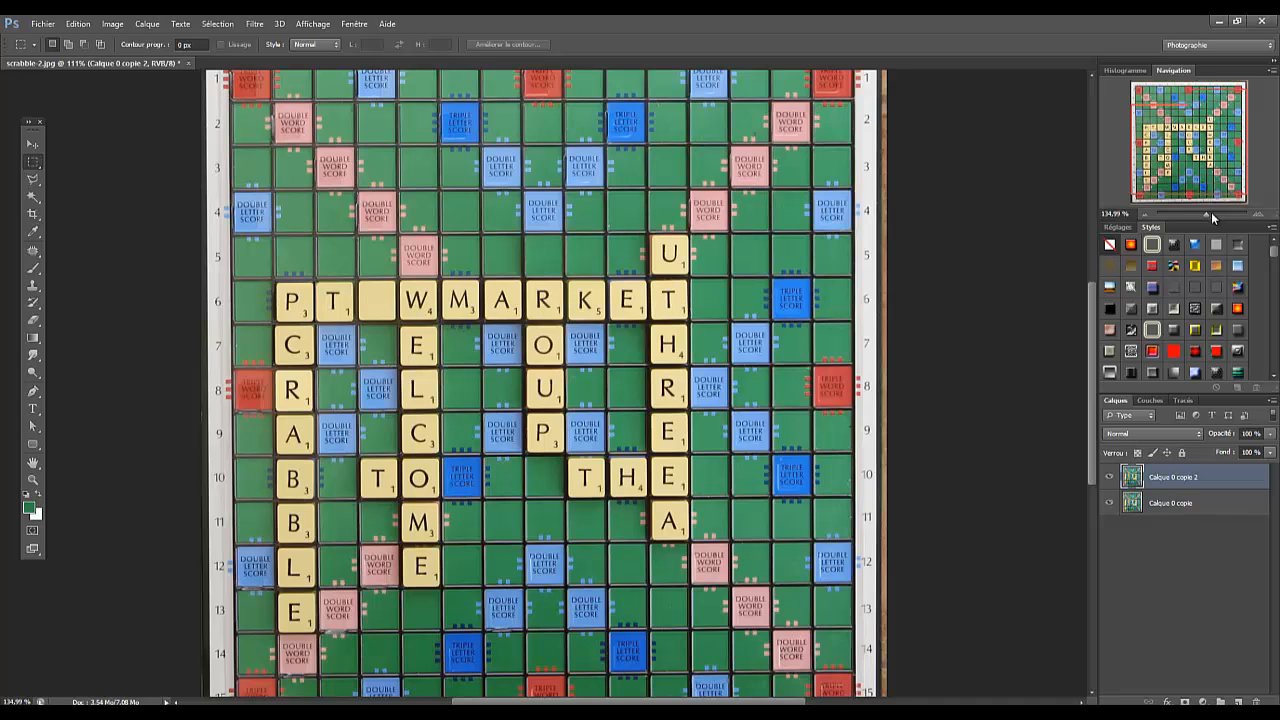
pyautogui.click(1211, 212)
# - Transform the selection around square F10 to 106.15% width and 110.29% height to include its borders, and apply it
pyautogui.hotkey('ctrl', 't')
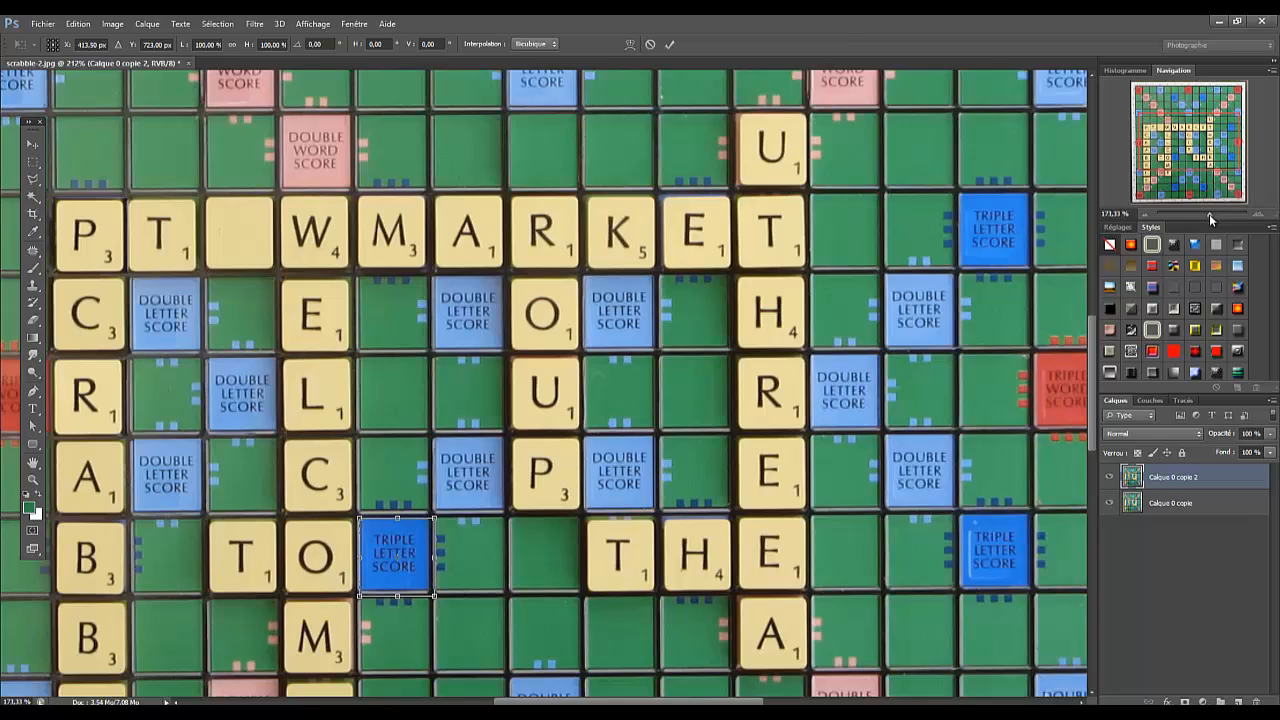
pyautogui.click(1209, 214)
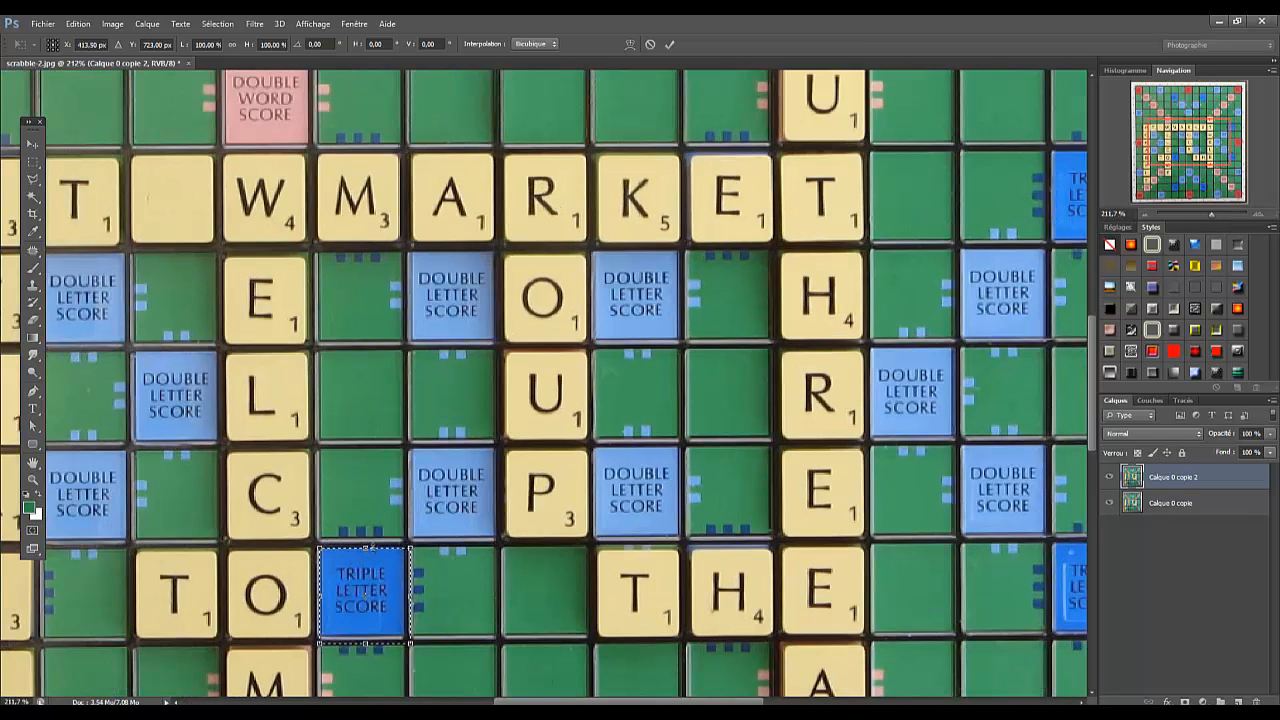
pyautogui.moveTo(366, 547); pyautogui.dragTo(364, 539)
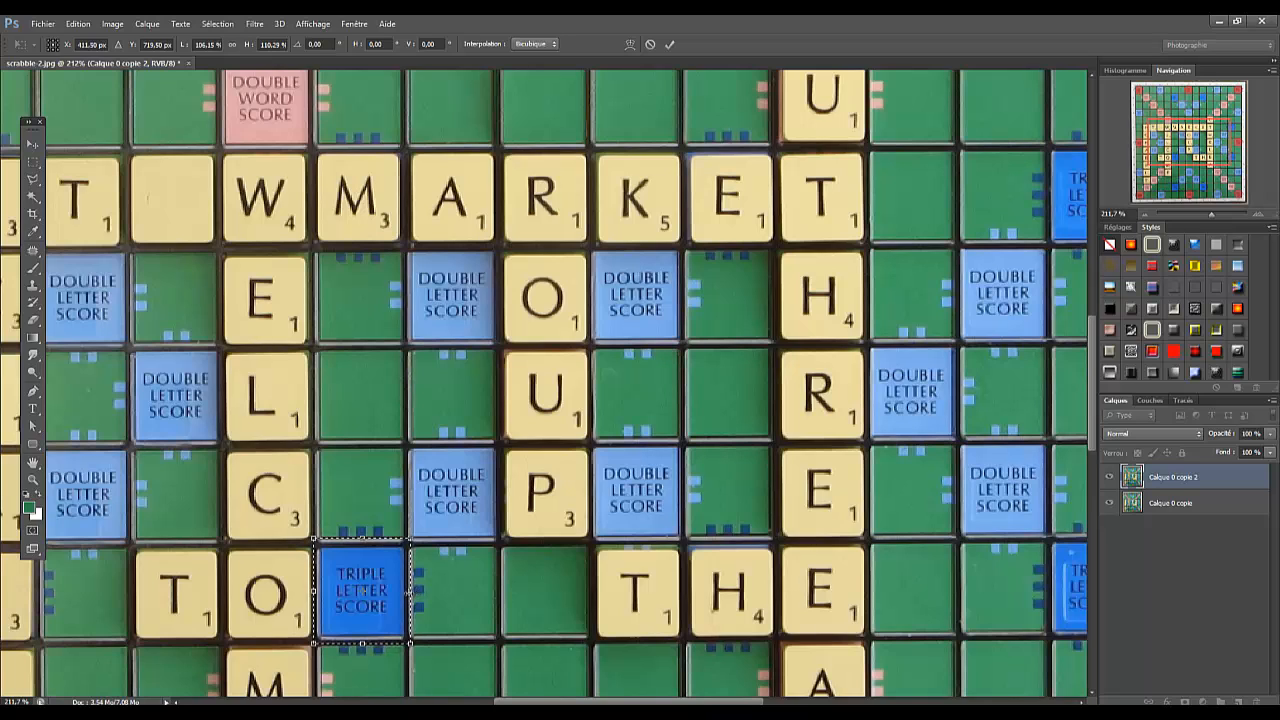
pyautogui.moveTo(409, 591); pyautogui.dragTo(413, 591)
pyautogui.moveTo(410, 590); pyautogui.dragTo(410, 590)
pyautogui.click(218, 23)
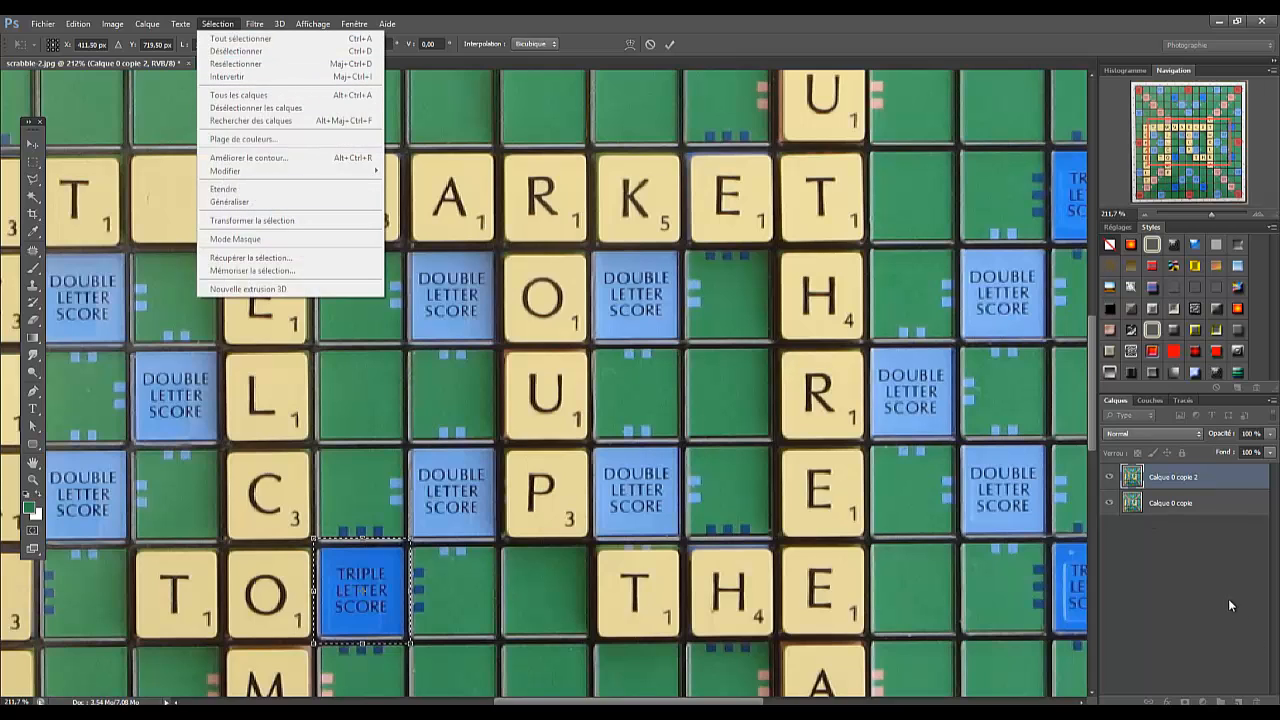
pyautogui.click(672, 44)
# - Invert the selection and erase everything on the new copy except the Triple Letter Score square
pyautogui.click(218, 23)
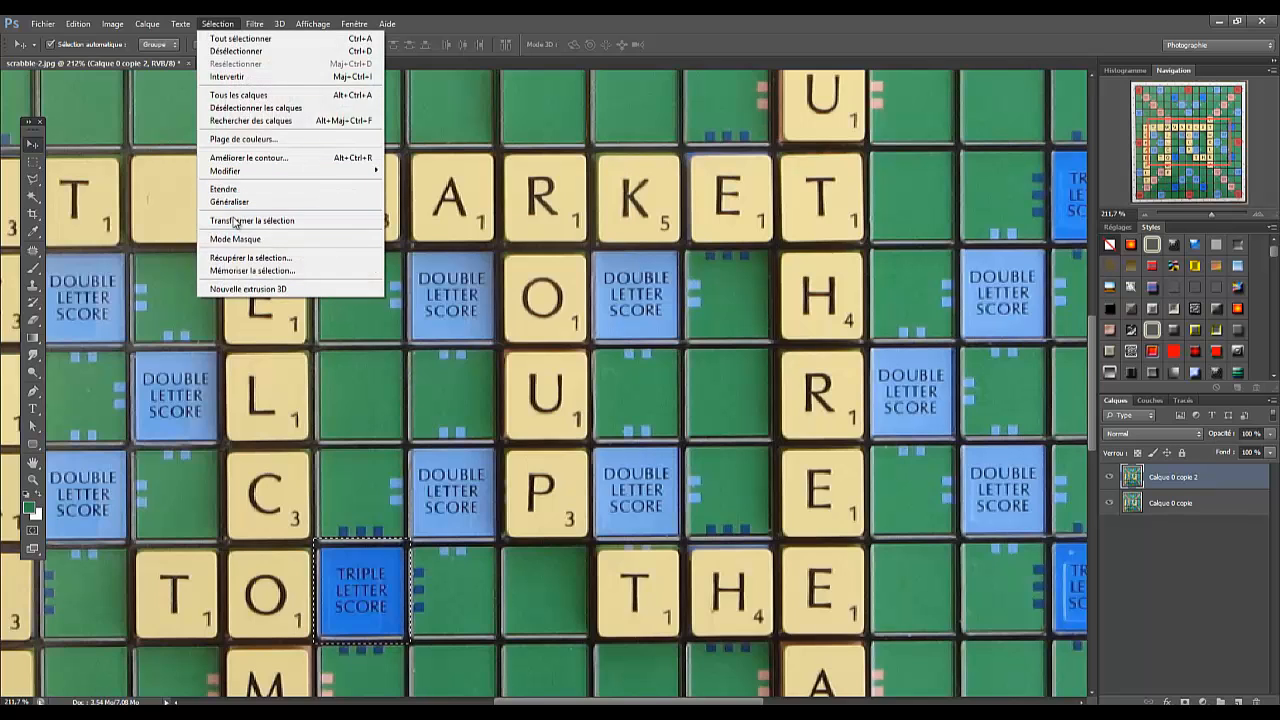
pyautogui.click(233, 78)
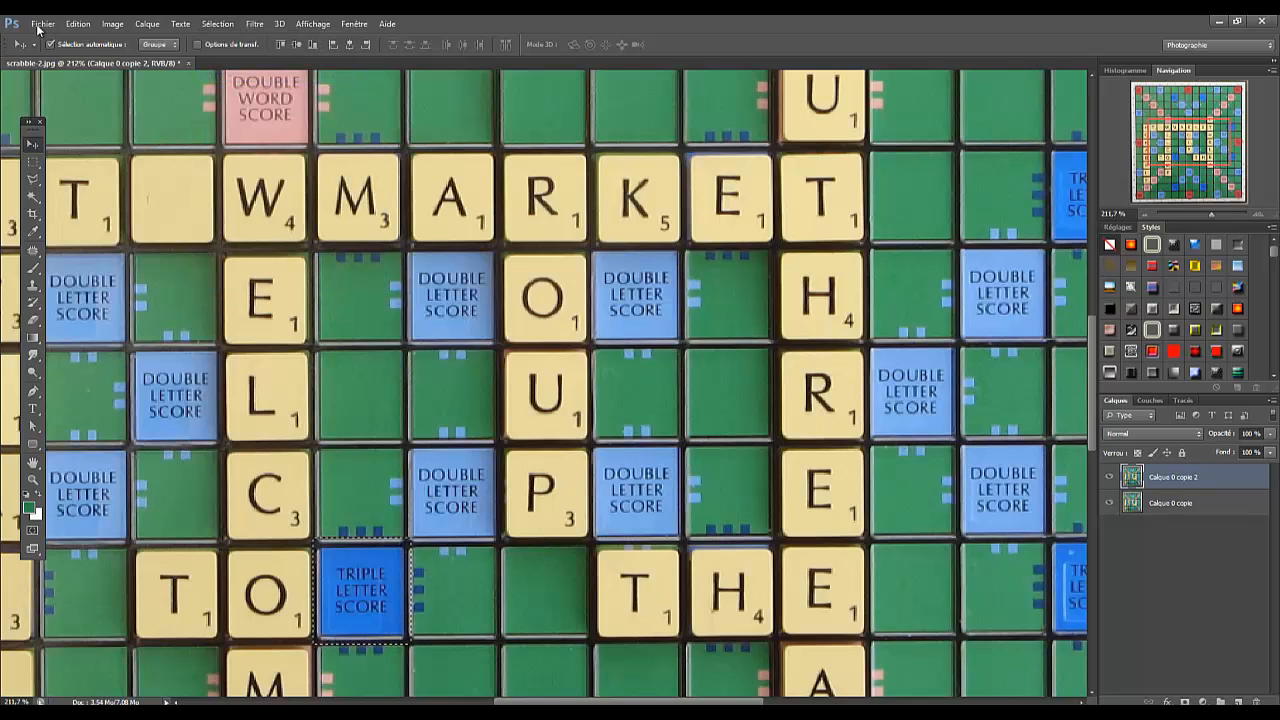
pyautogui.click(78, 23)
pyautogui.click(85, 165)
pyautogui.click(20, 43)
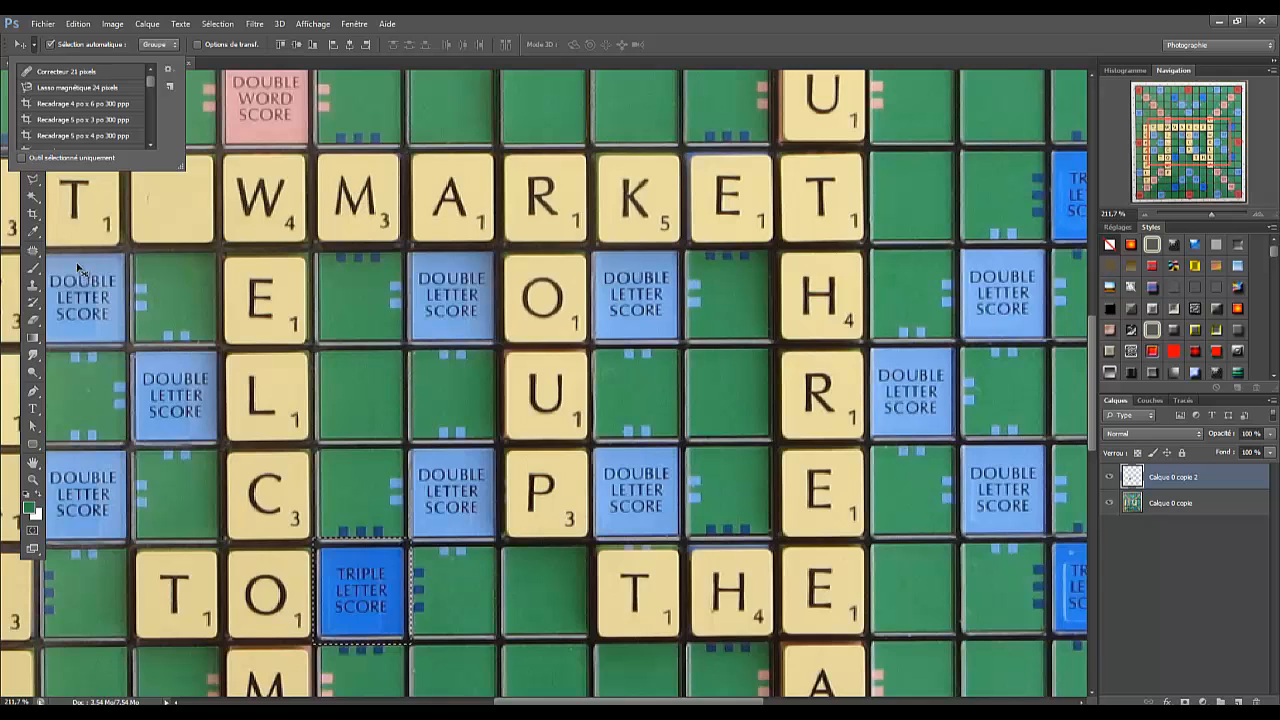
pyautogui.click(1162, 618)
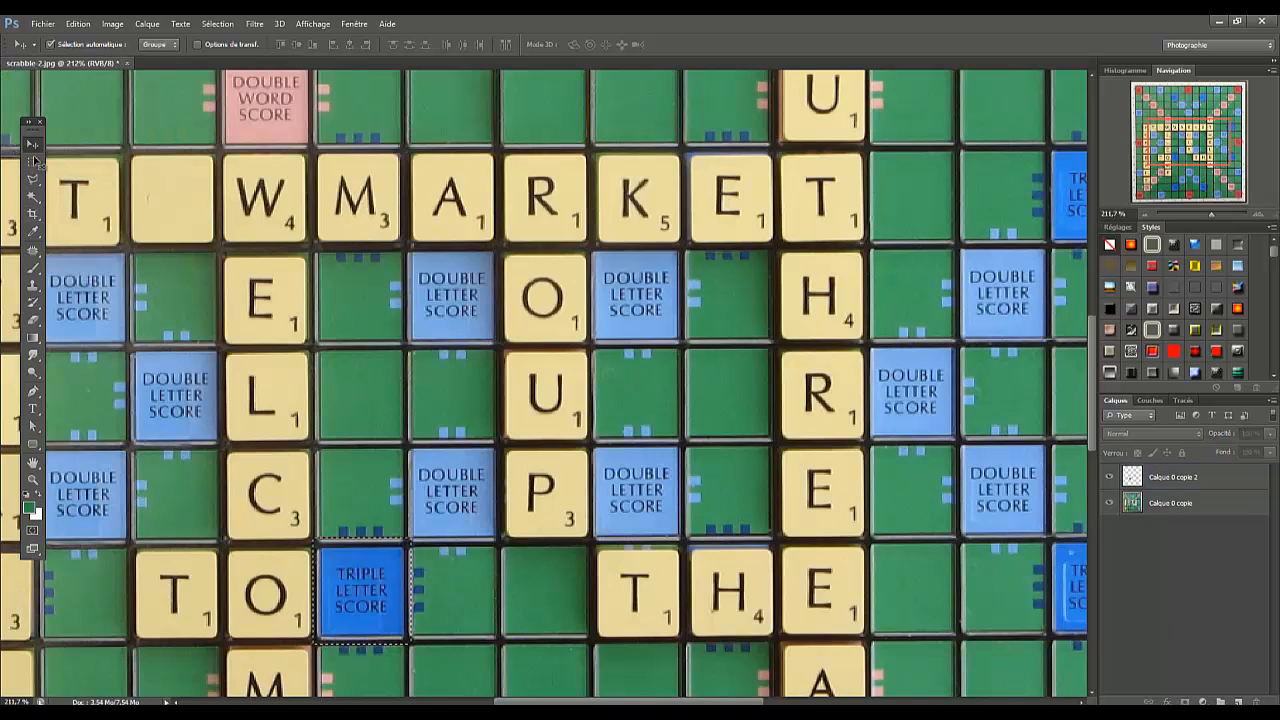
# - Move the copied Triple Letter Score square over the M tile in square F6 and deselect it
pyautogui.moveTo(378, 566); pyautogui.dragTo(367, 196)
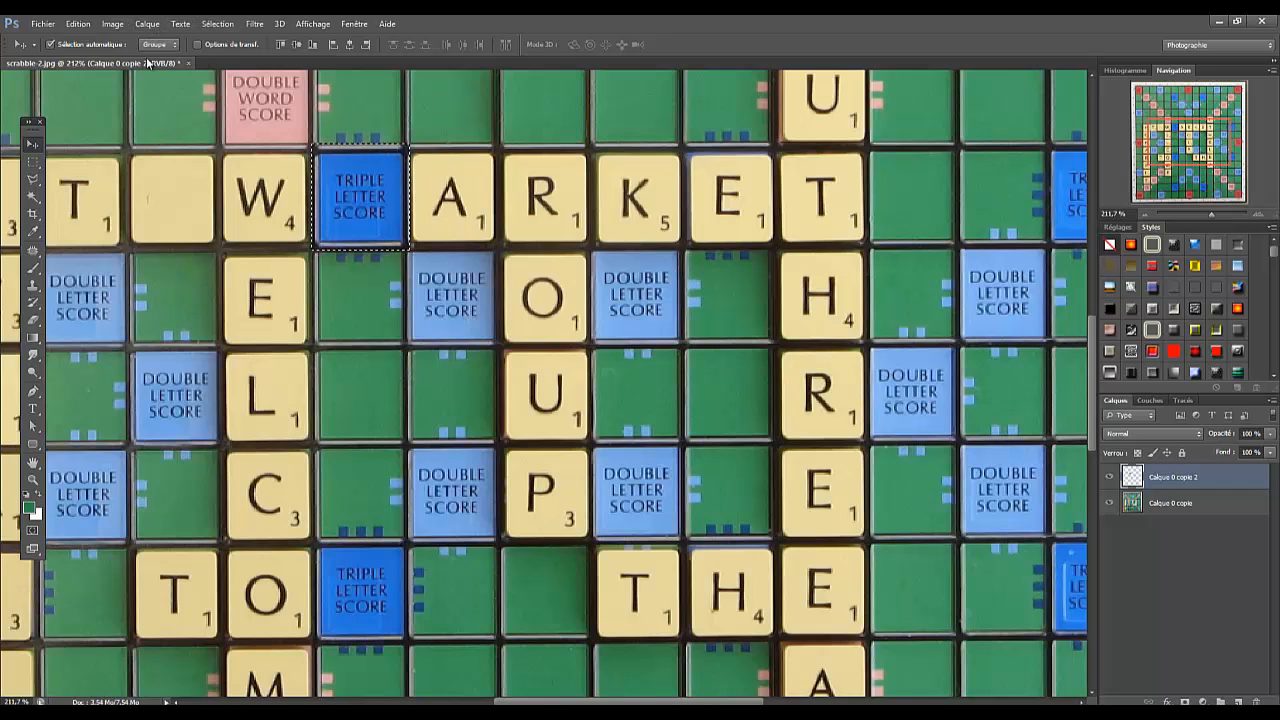
pyautogui.click(210, 25)
pyautogui.click(225, 44)
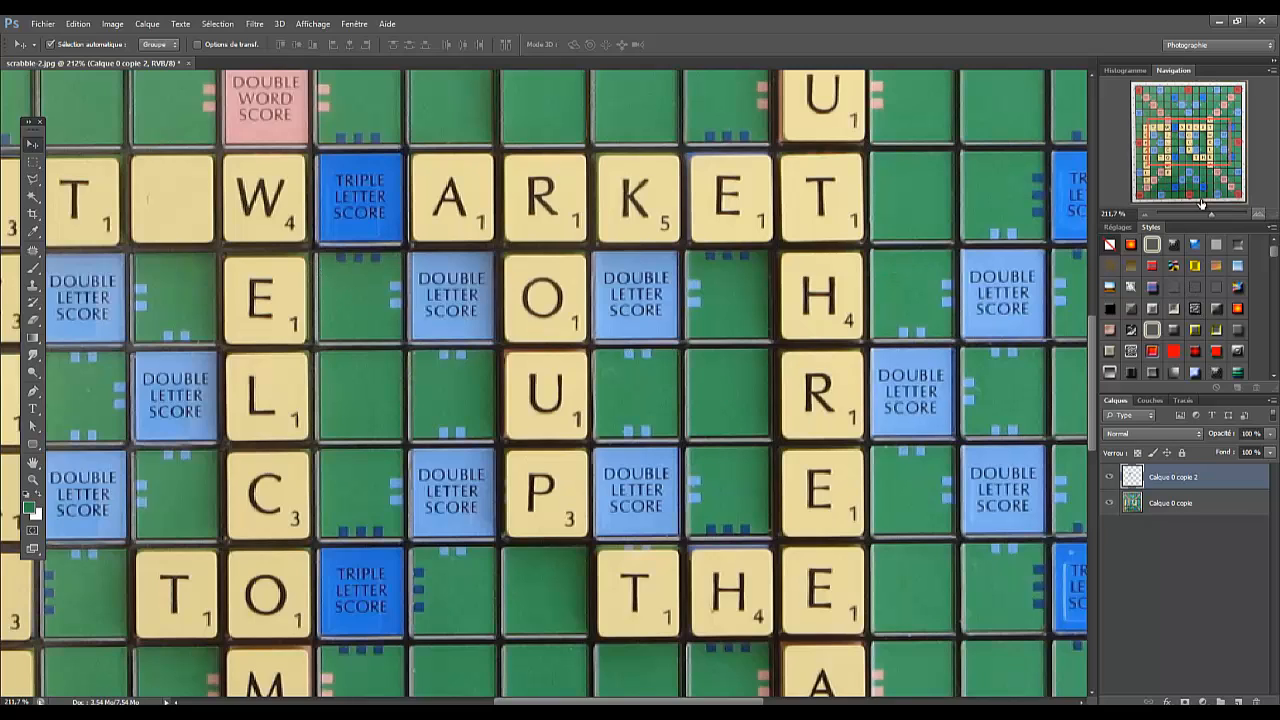
pyautogui.moveTo(1213, 213); pyautogui.dragTo(1205, 215)
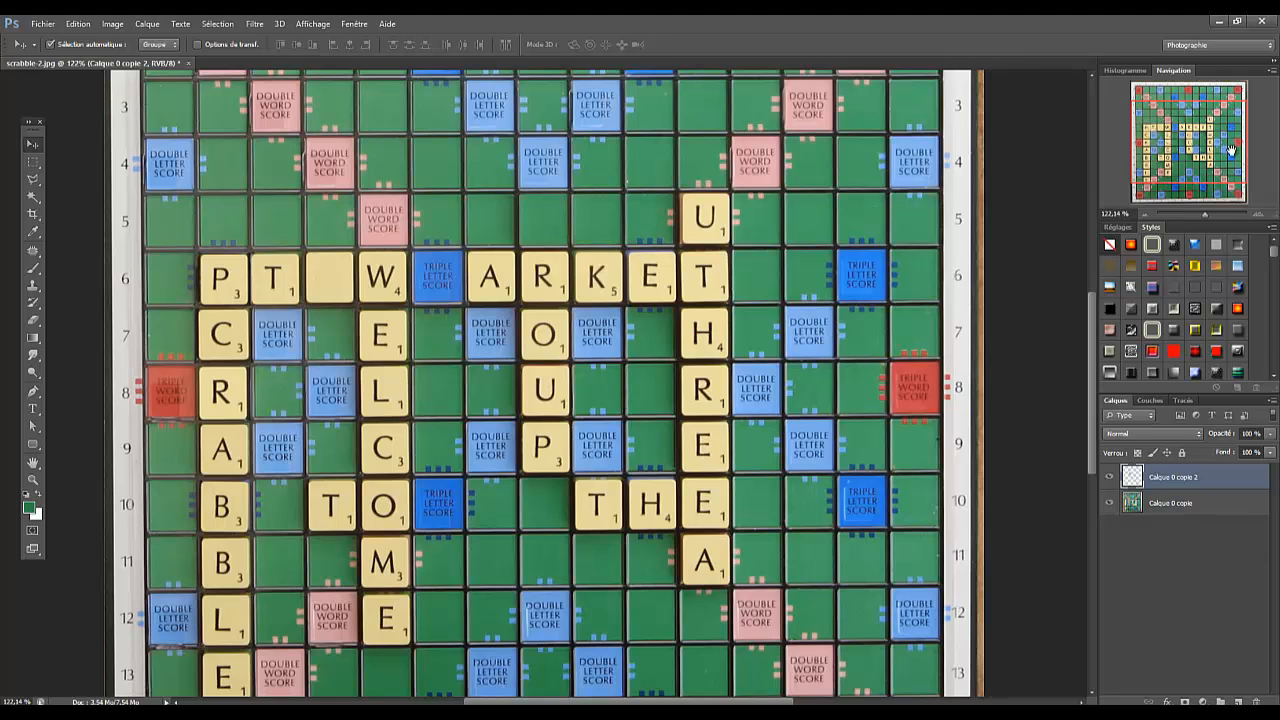
pyautogui.moveTo(1206, 213); pyautogui.dragTo(1203, 208)
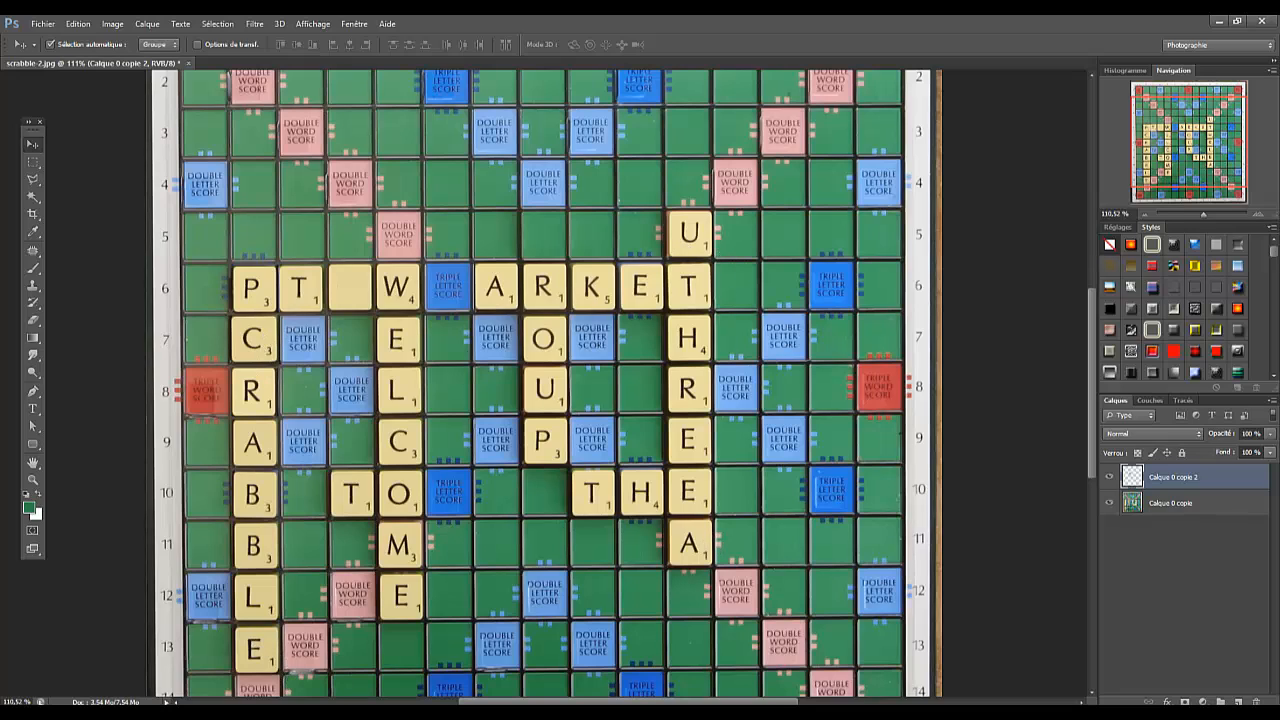
# - Switch to the browser, examine the free Scrabble fonts listed on fontspace.com, and close that page
pyautogui.click(408, 716)
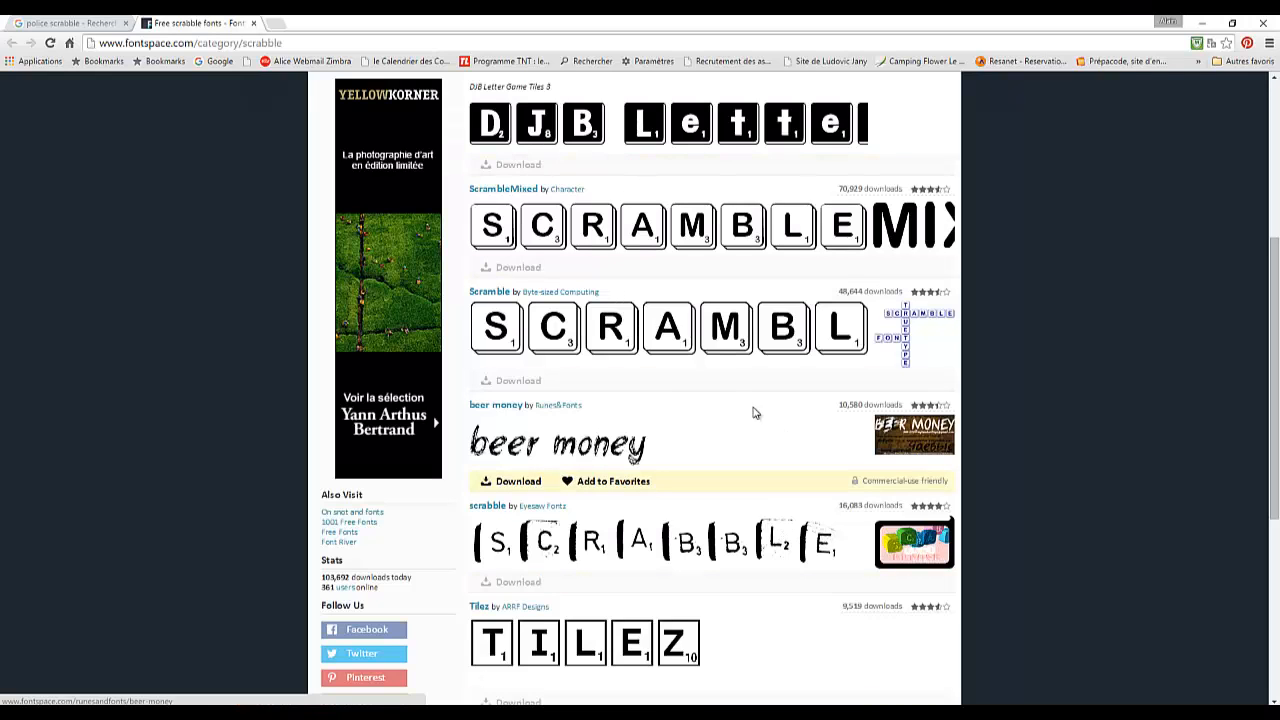
pyautogui.scroll(3, 760, 400)
pyautogui.scroll(-6, 778, 383)
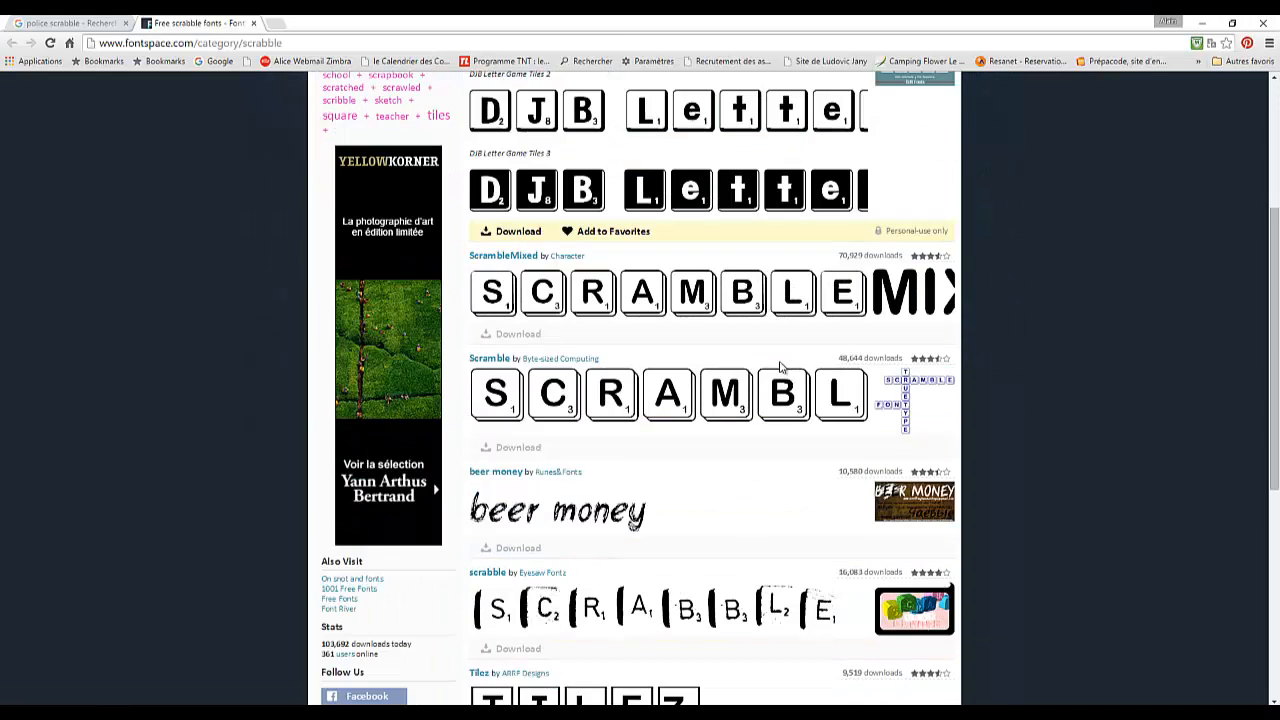
pyautogui.scroll(4, 781, 367)
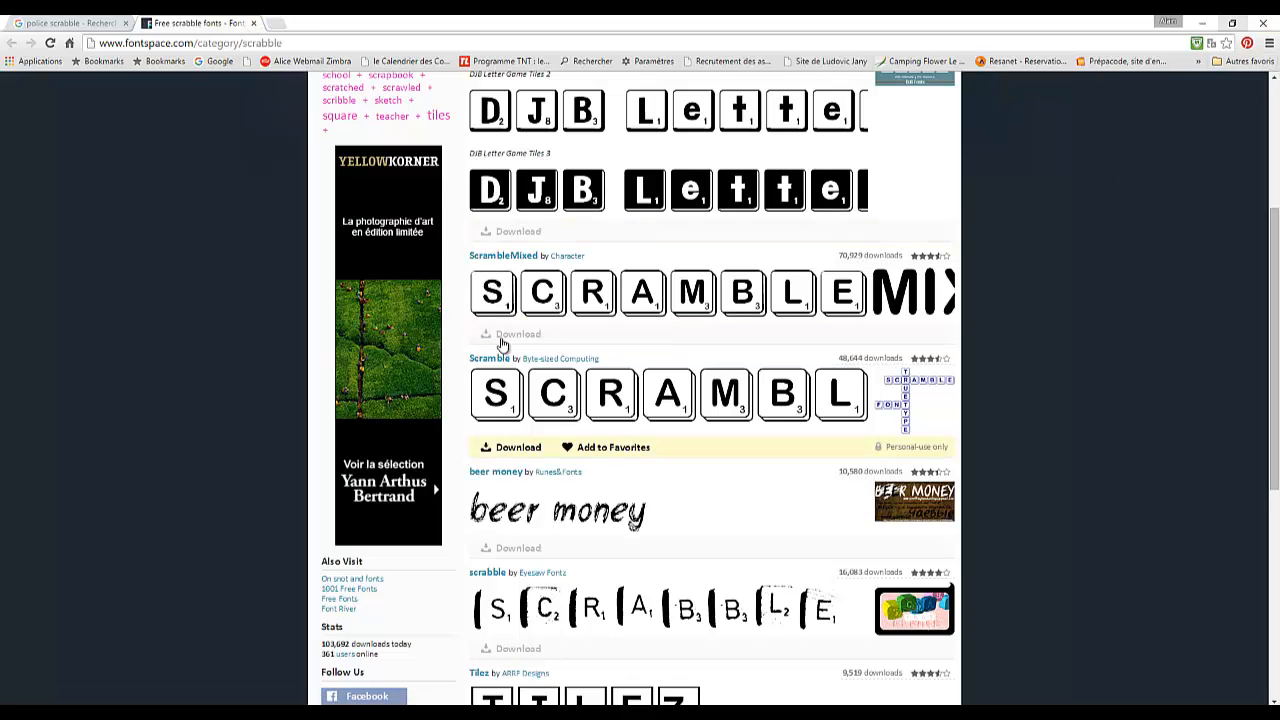
pyautogui.scroll(3, 502, 338)
pyautogui.scroll(-3, 502, 338)
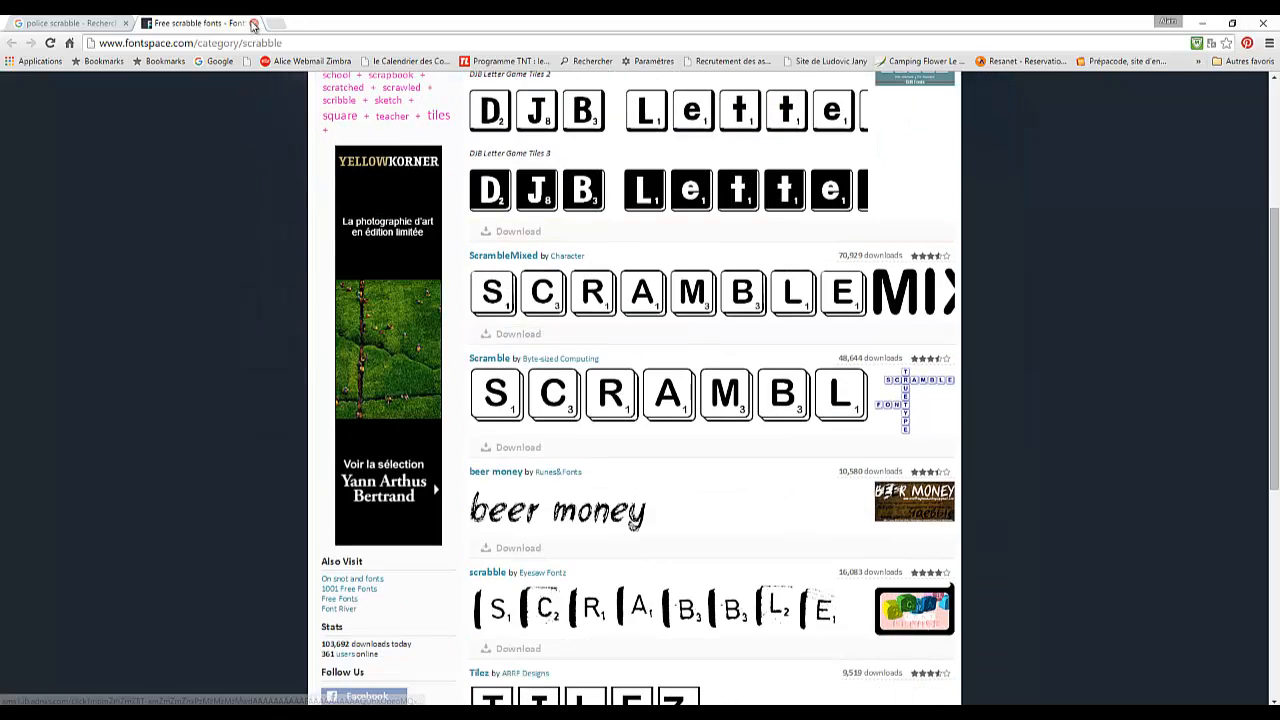
pyautogui.click(254, 24)
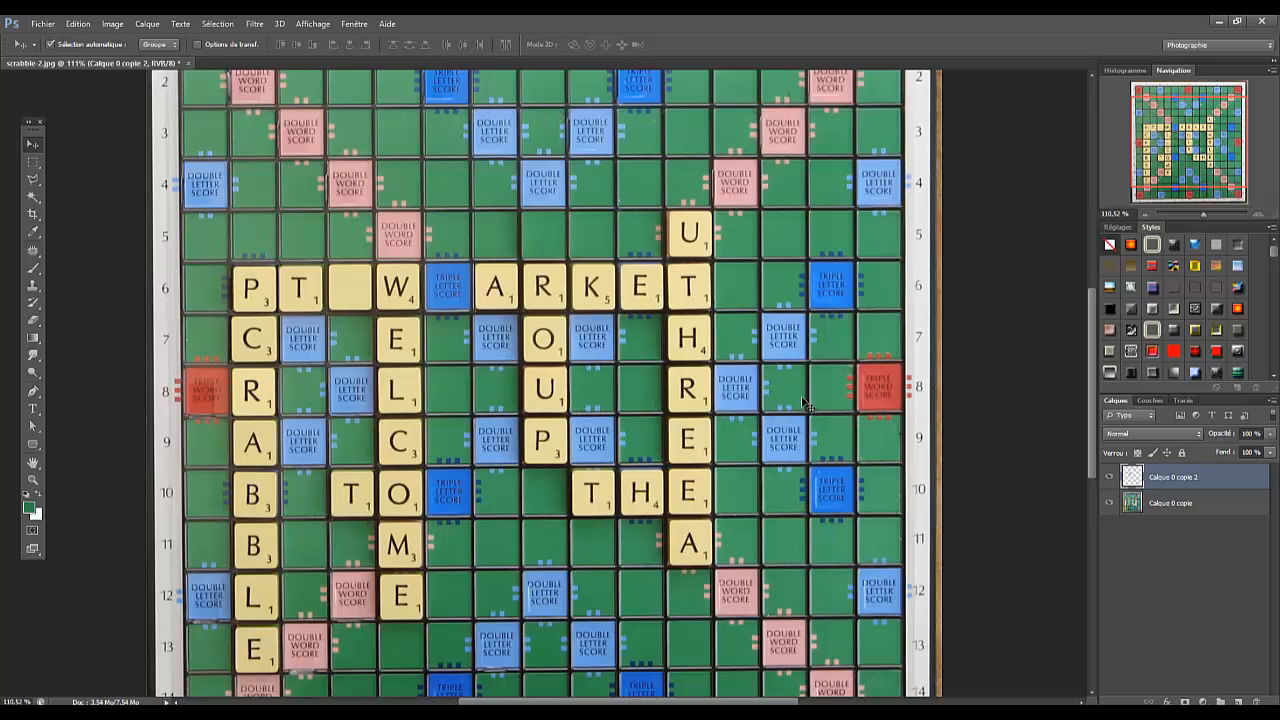
pyautogui.scroll(-1, 805, 403)
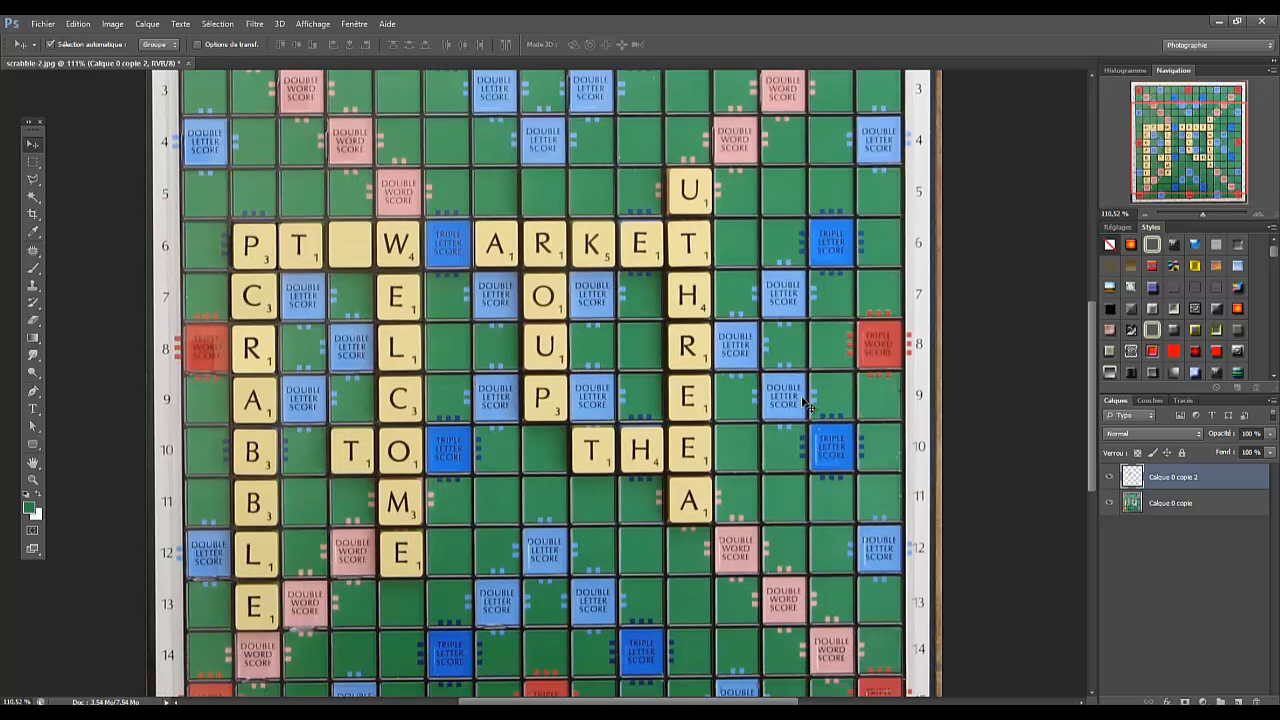
pyautogui.scroll(2, 805, 403)
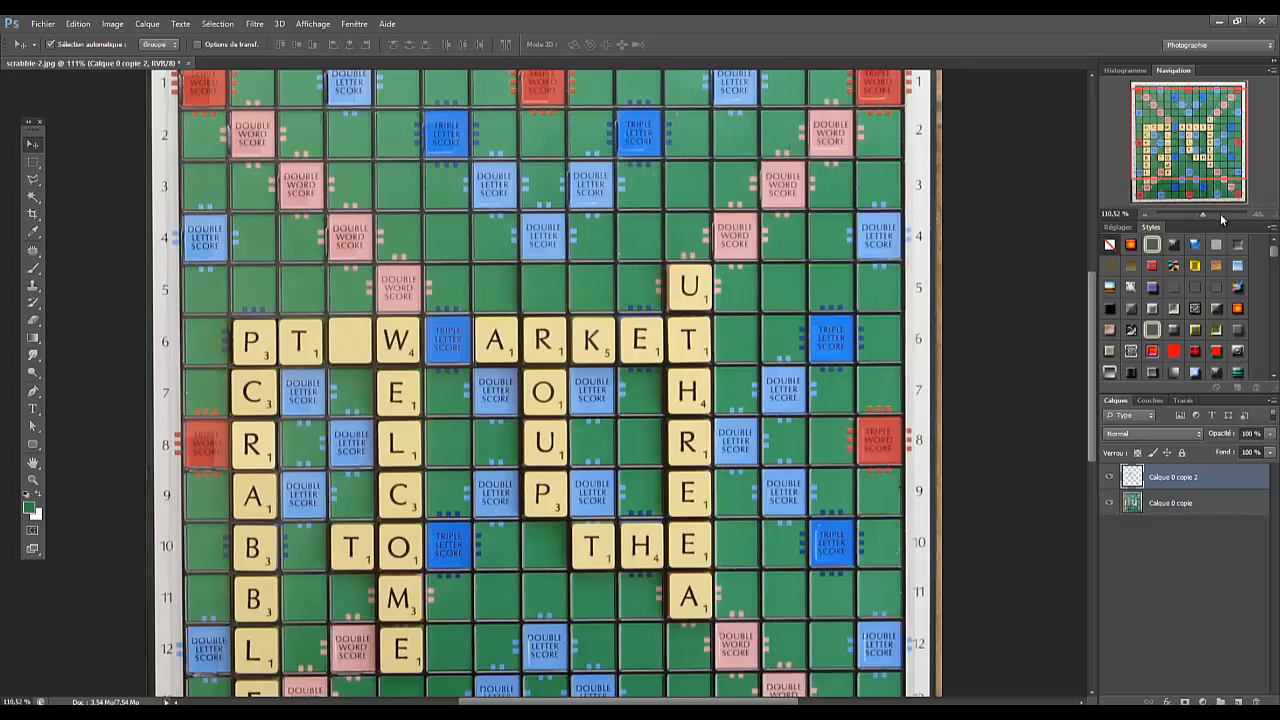
pyautogui.moveTo(1220, 219); pyautogui.dragTo(1200, 212)
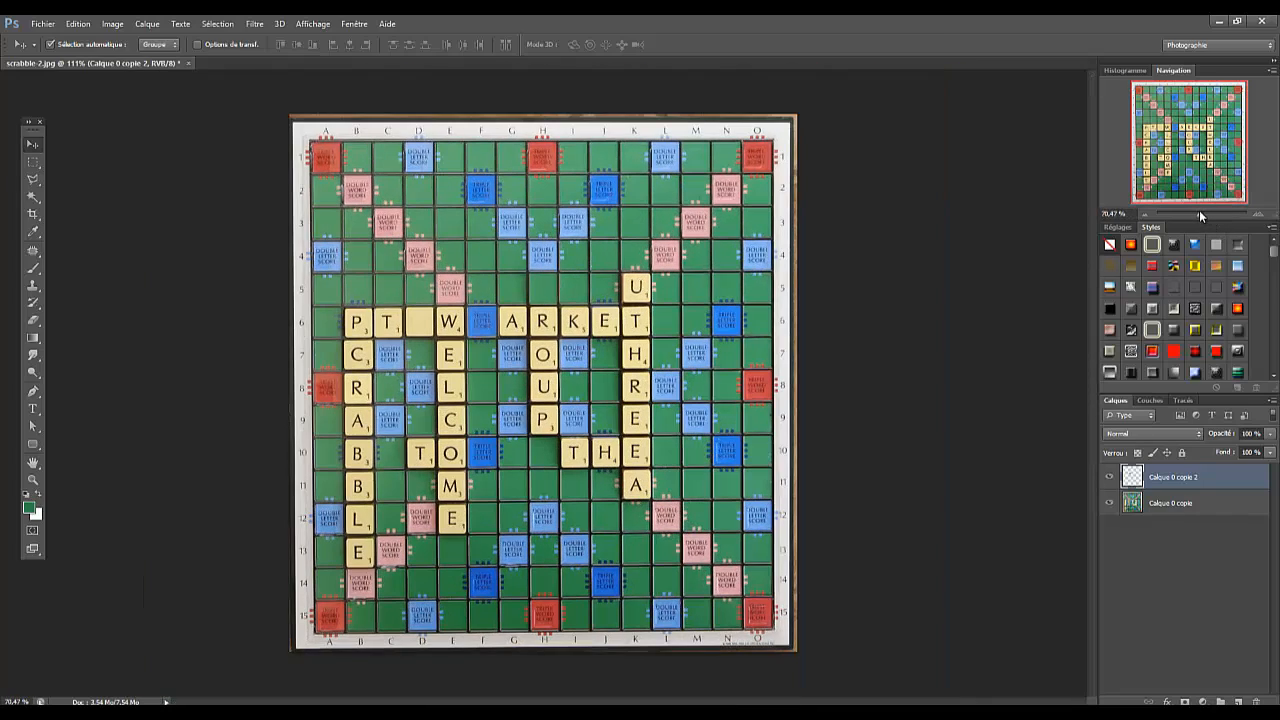